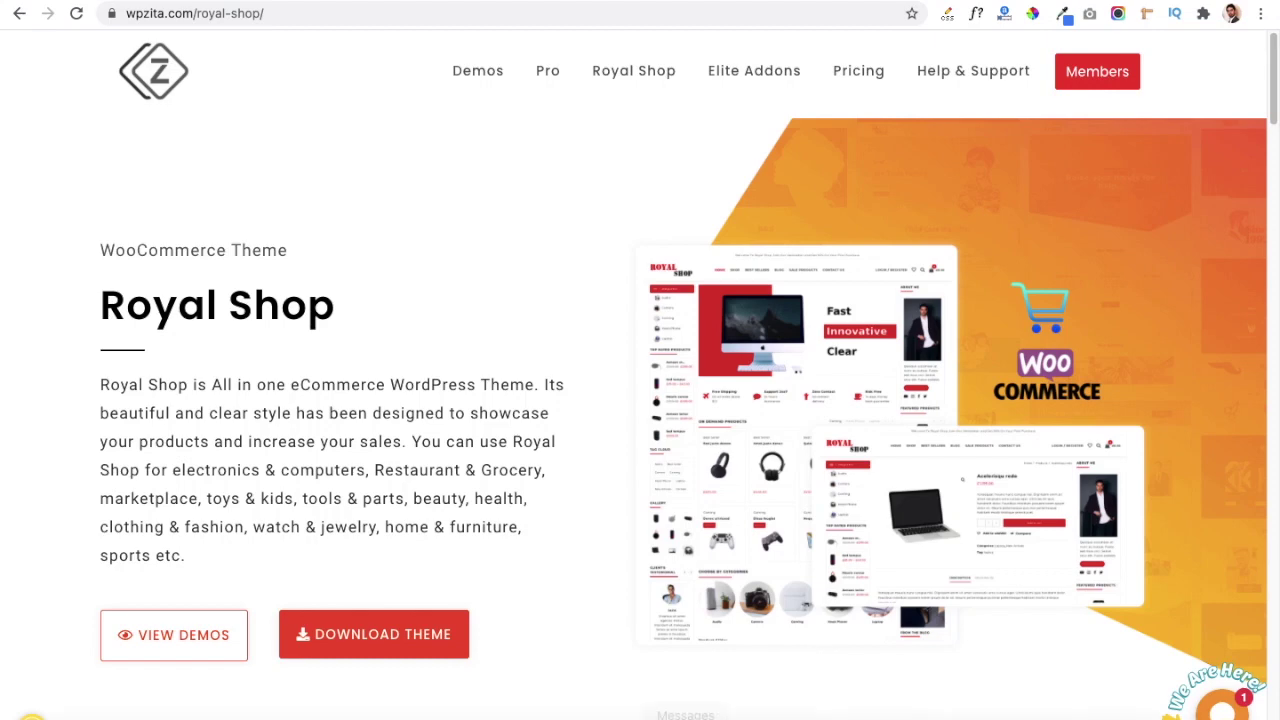
Browse the Royal Shop theme's demo previews on wpzita.com and return to its download button
click(211, 619)
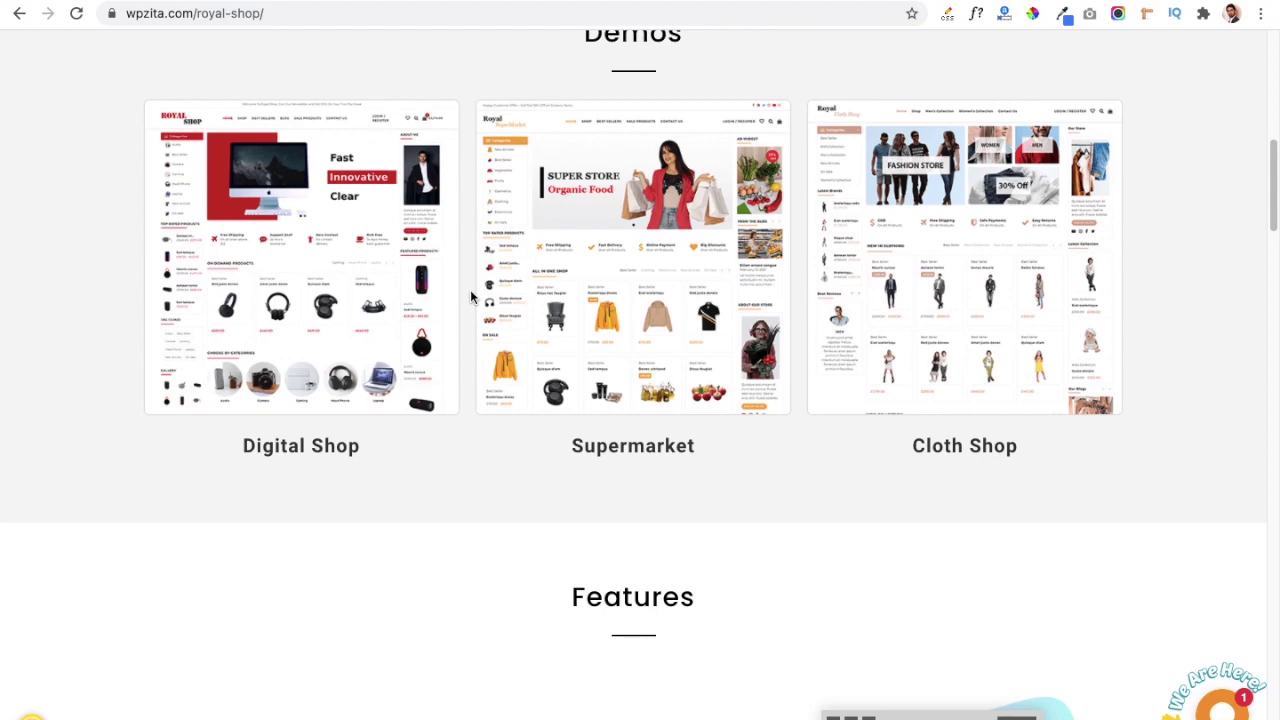
scroll(471, 489, up, 3)
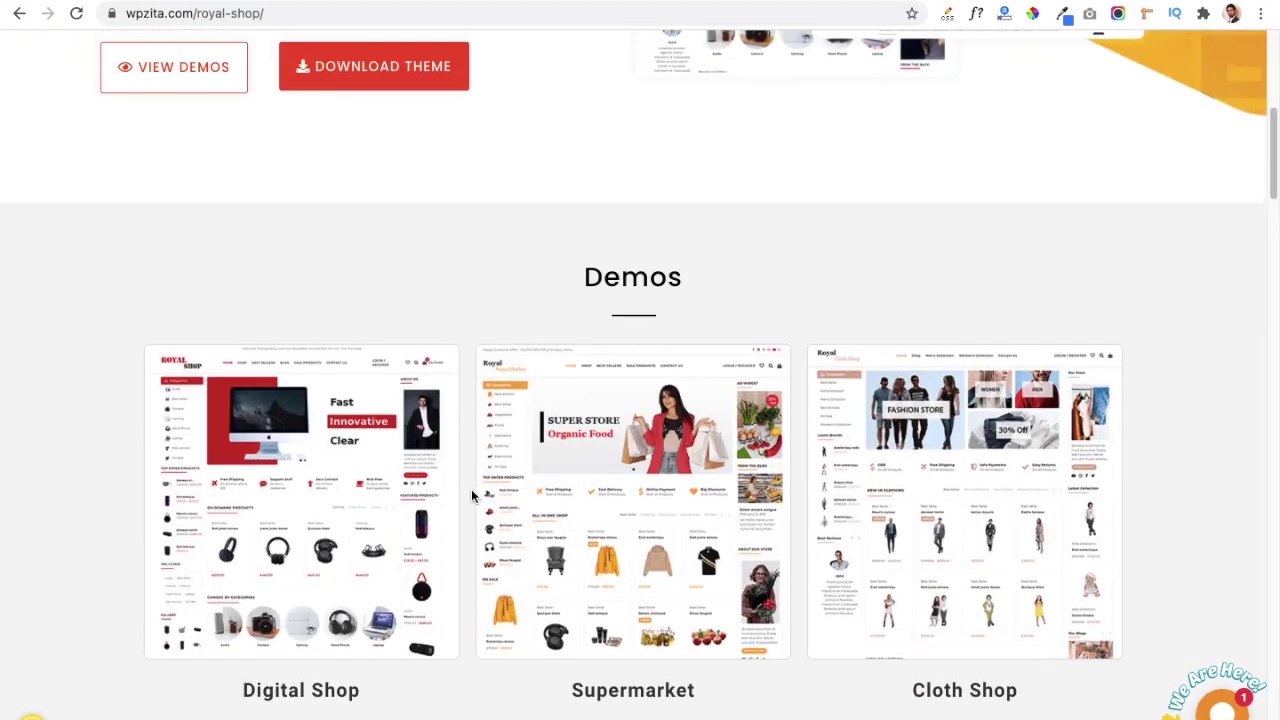
scroll(464, 480, up, 3)
scroll(460, 508, up, 2)
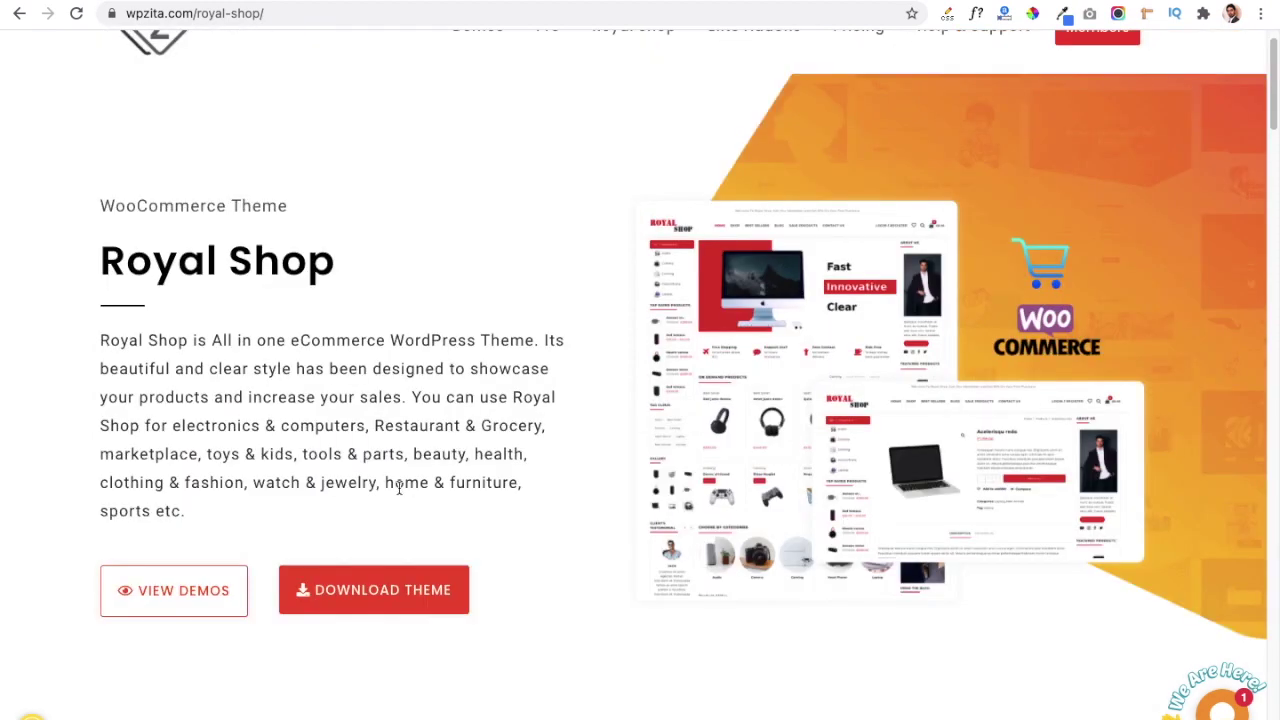
Download the Royal Shop theme zip to the Desktop, then return to the WordPress dashboard
click(369, 596)
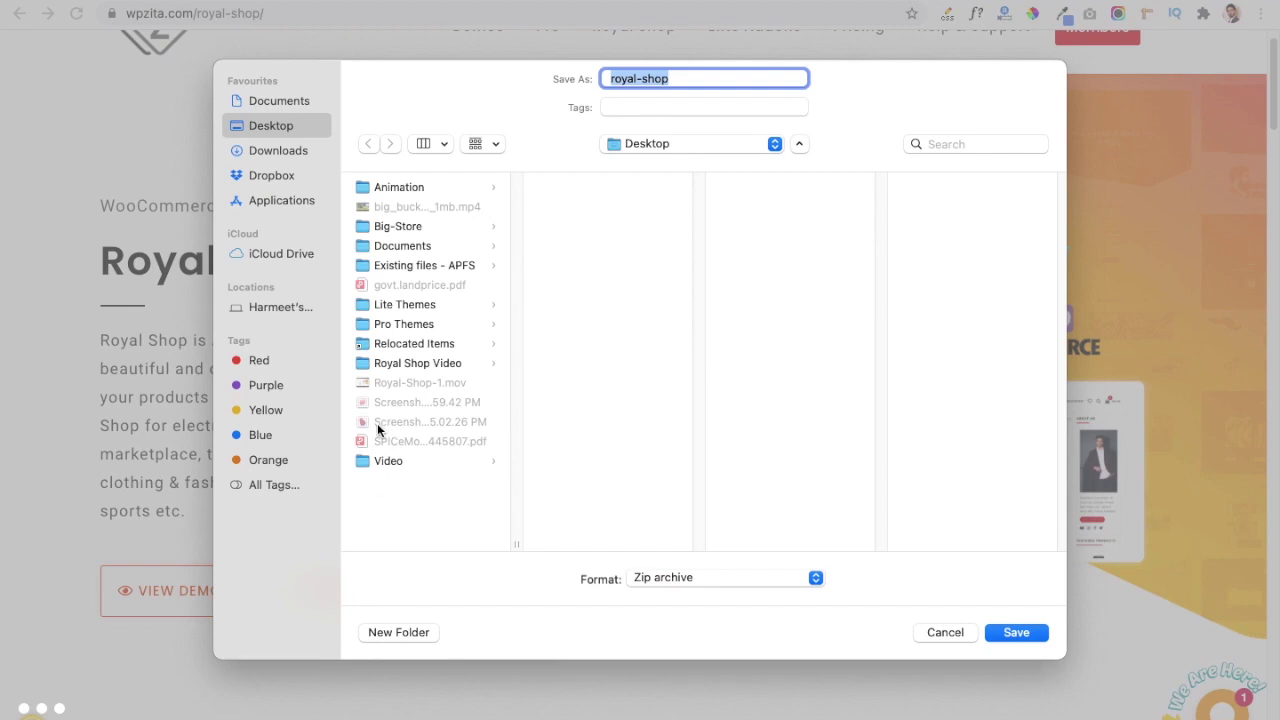
click(269, 132)
click(1012, 632)
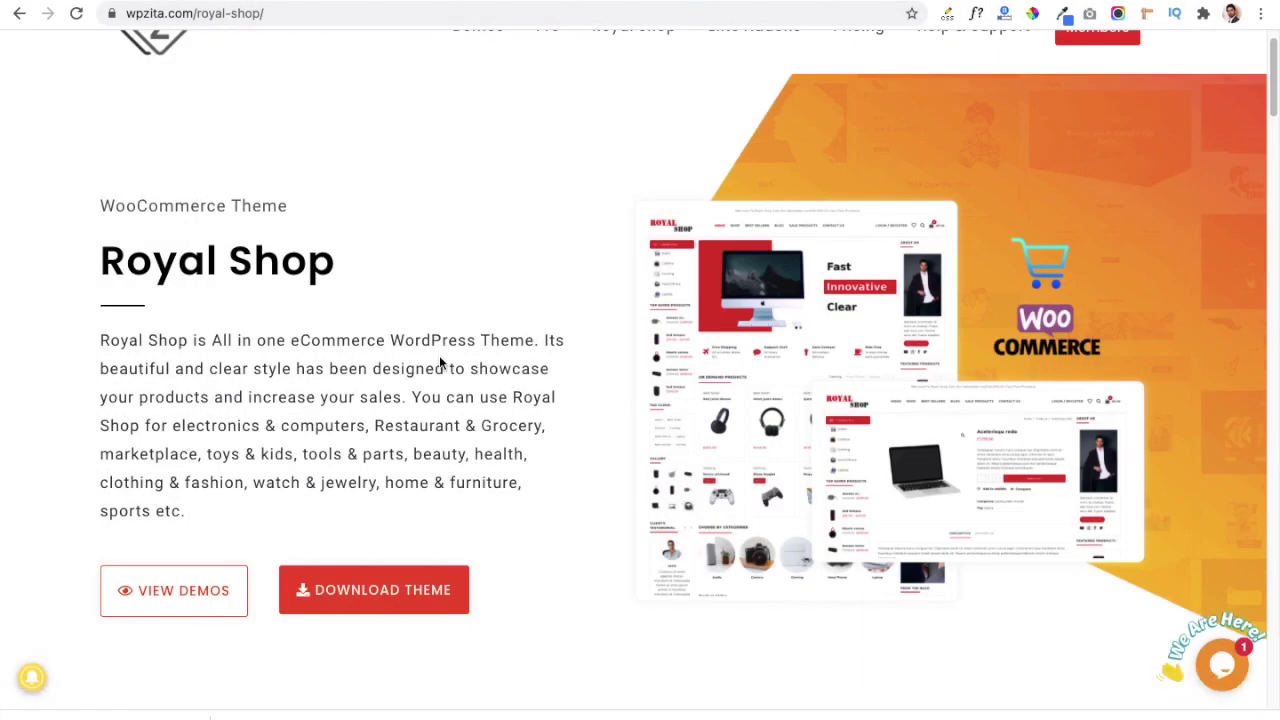
click(143, 2)
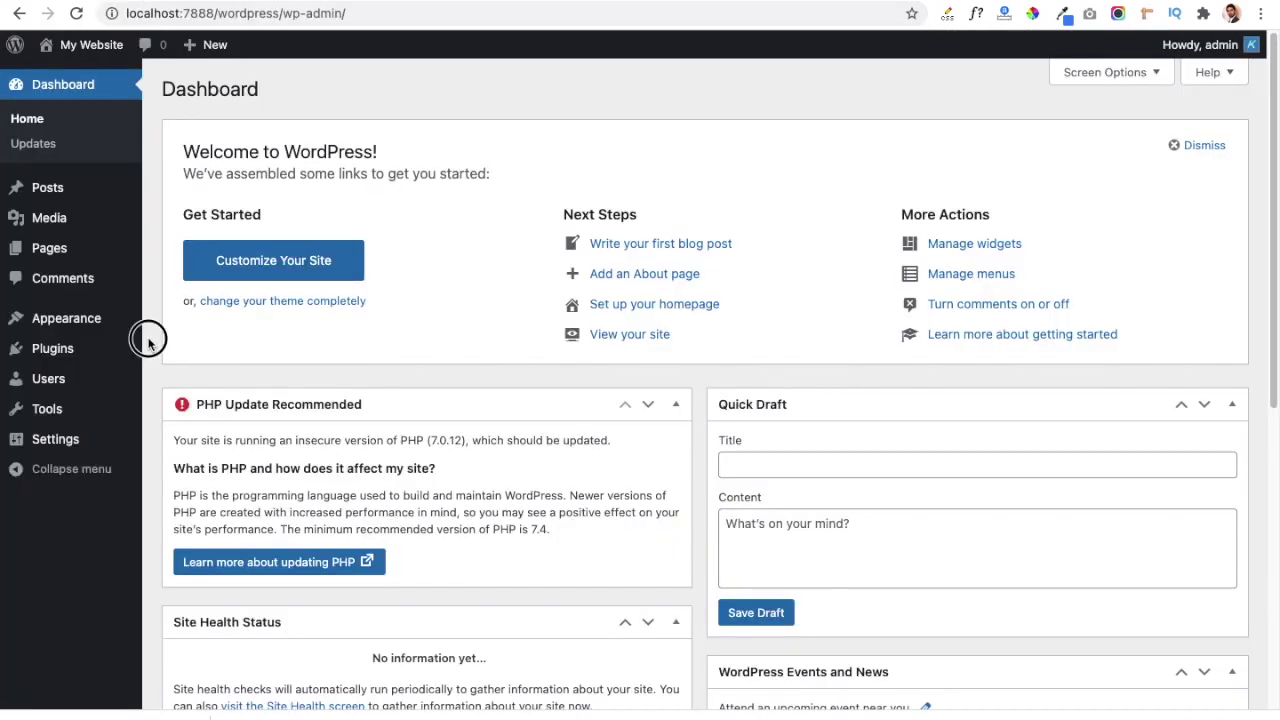
Go to Appearance > Themes and choose Add New to reach the featured theme listing
mouse_move(64, 322)
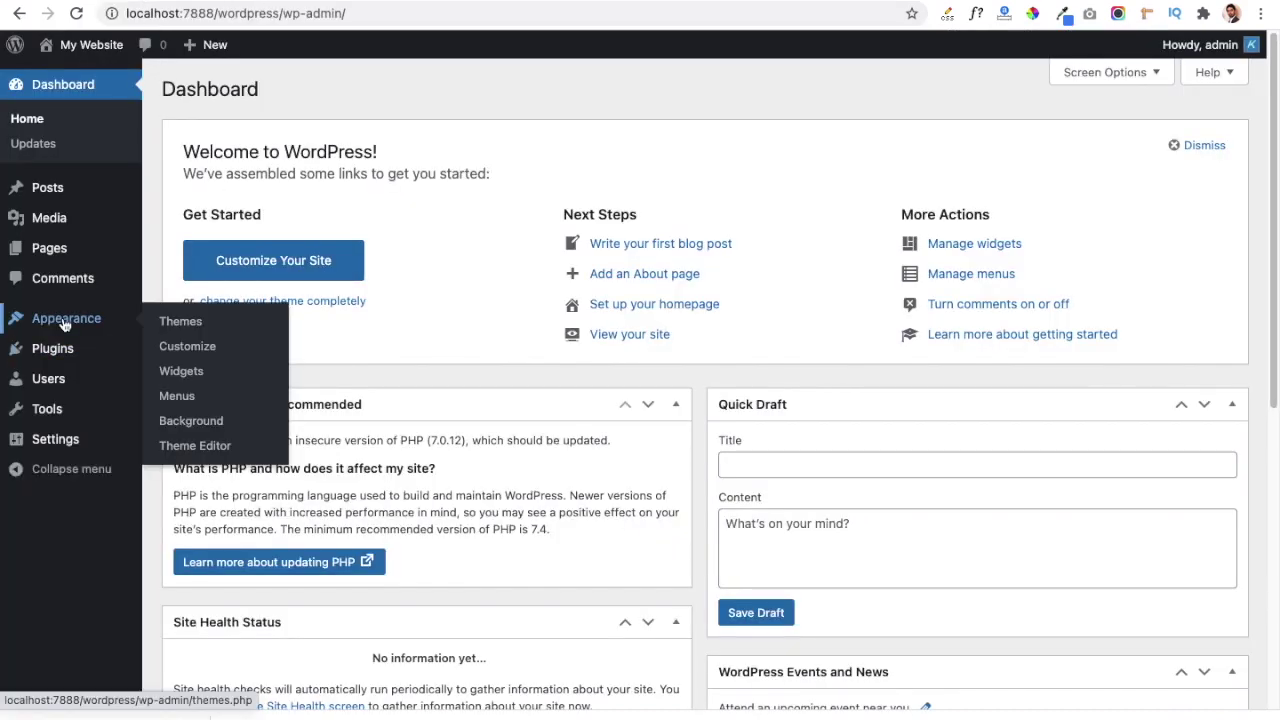
click(183, 323)
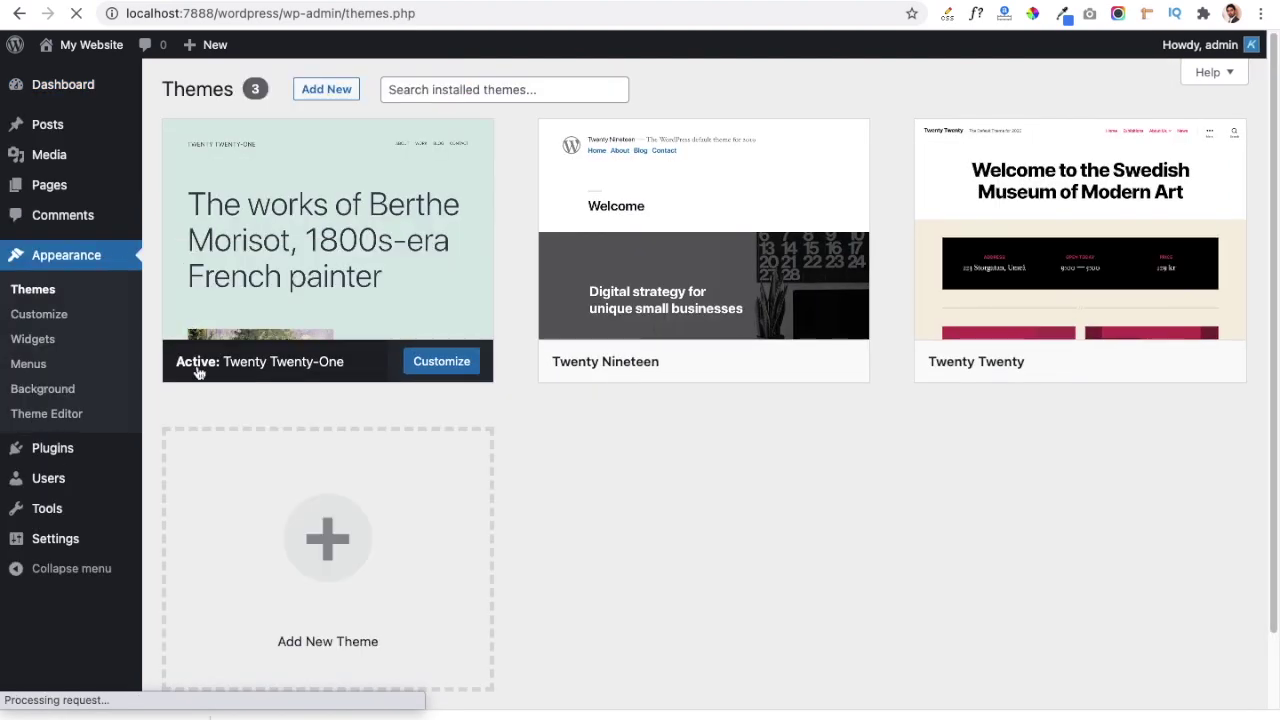
click(327, 91)
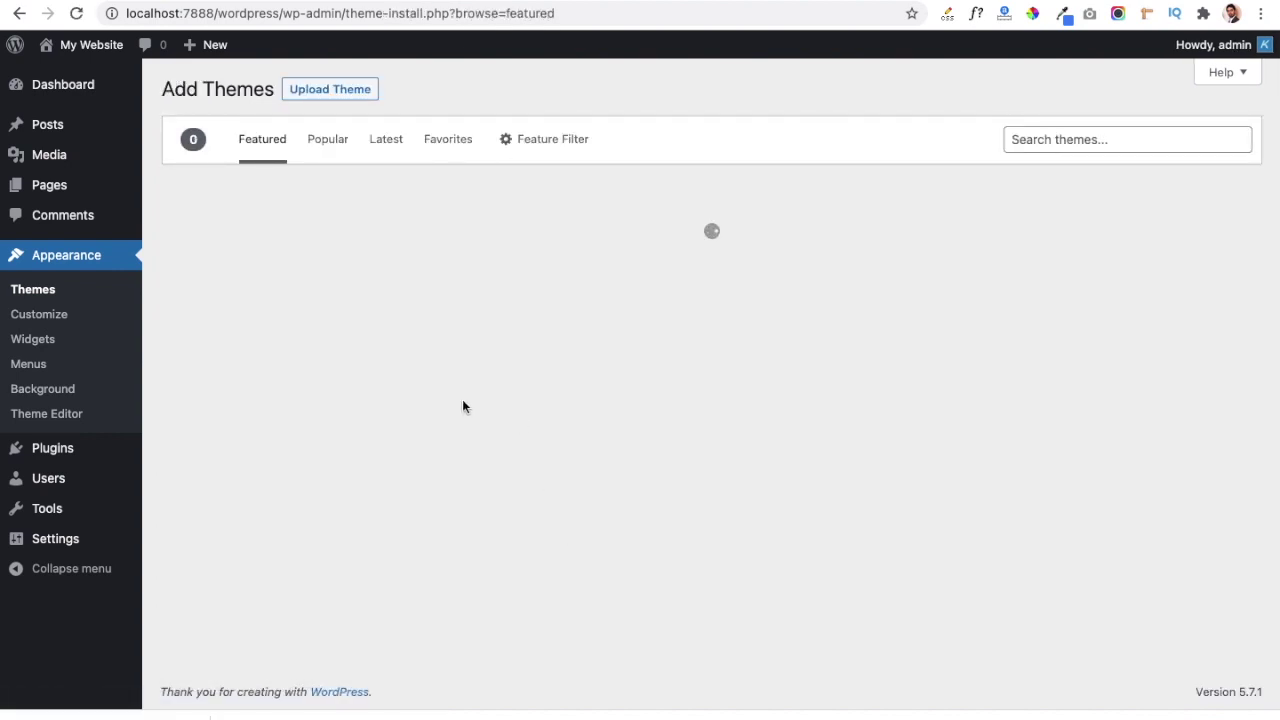
Upload royal-shop.zip from the Desktop and install the Royal Shop theme
click(326, 93)
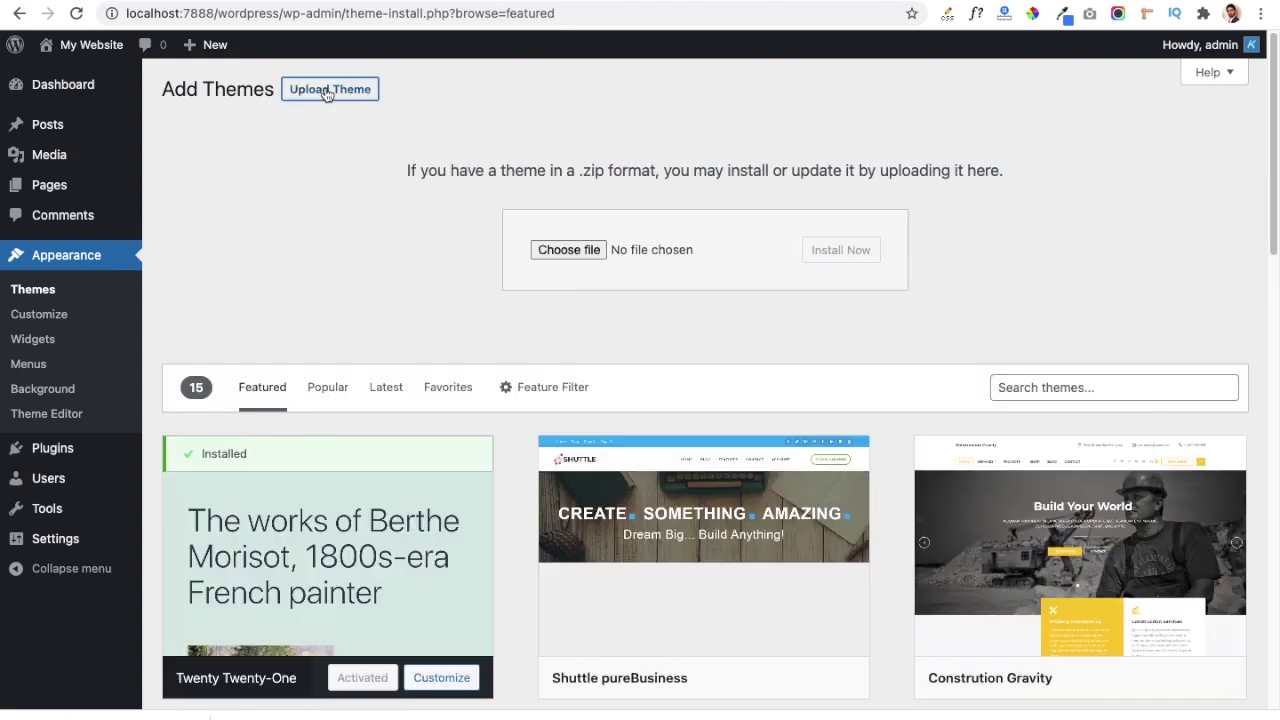
click(558, 250)
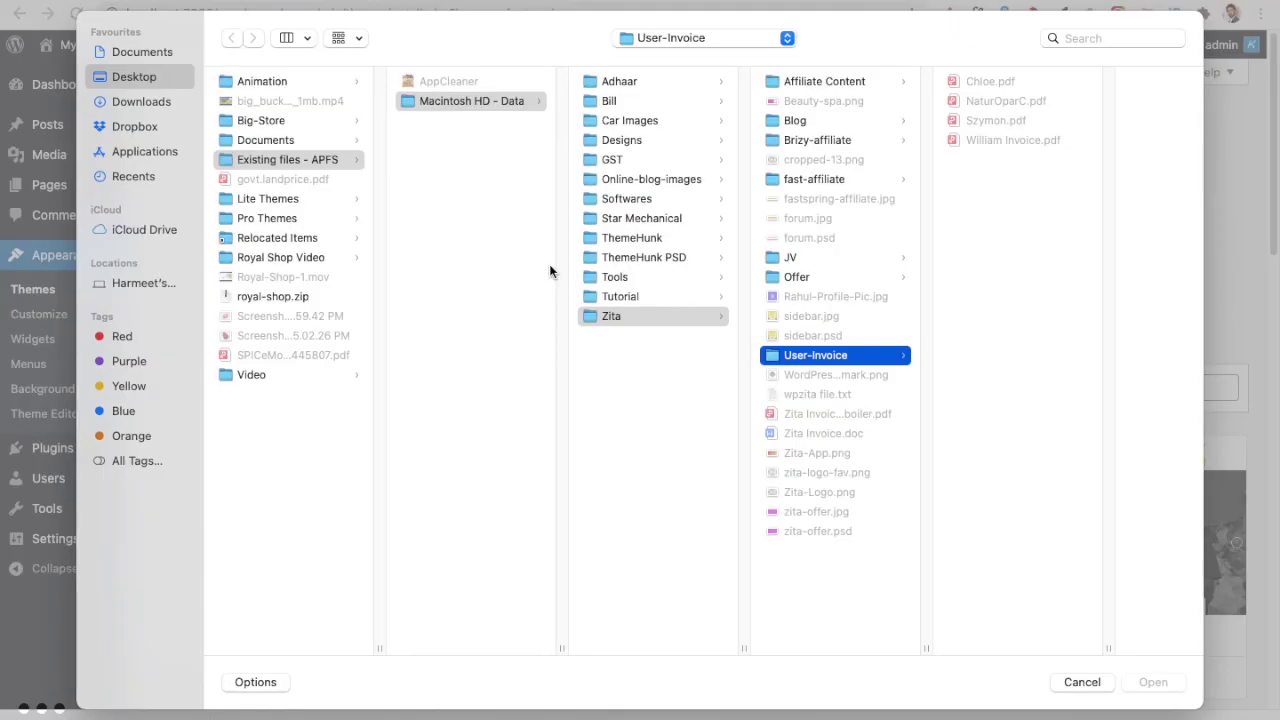
click(142, 80)
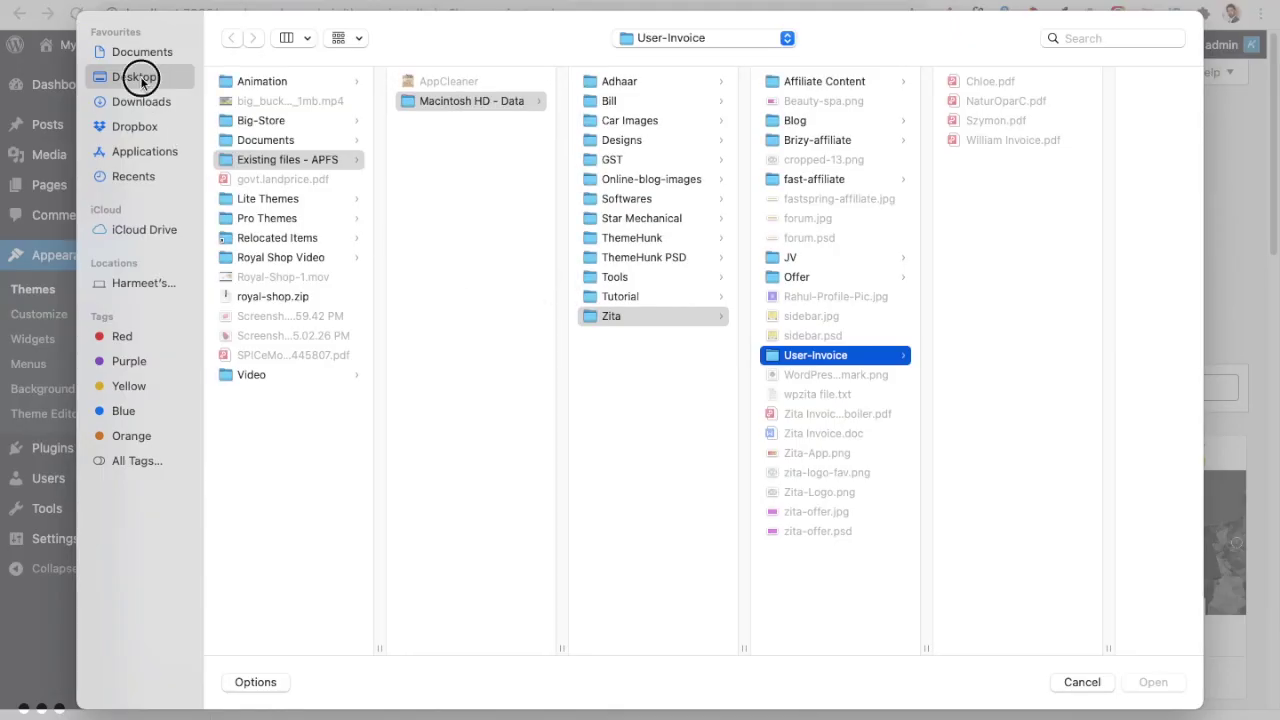
click(273, 296)
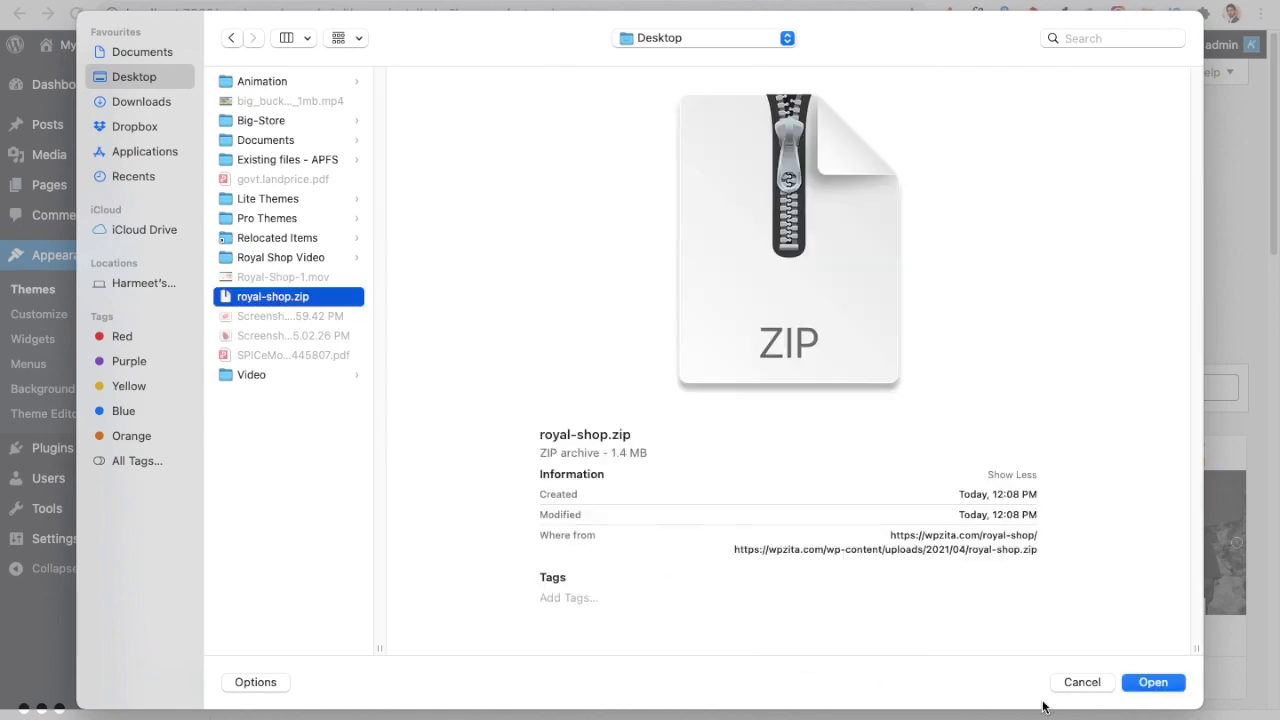
click(1150, 682)
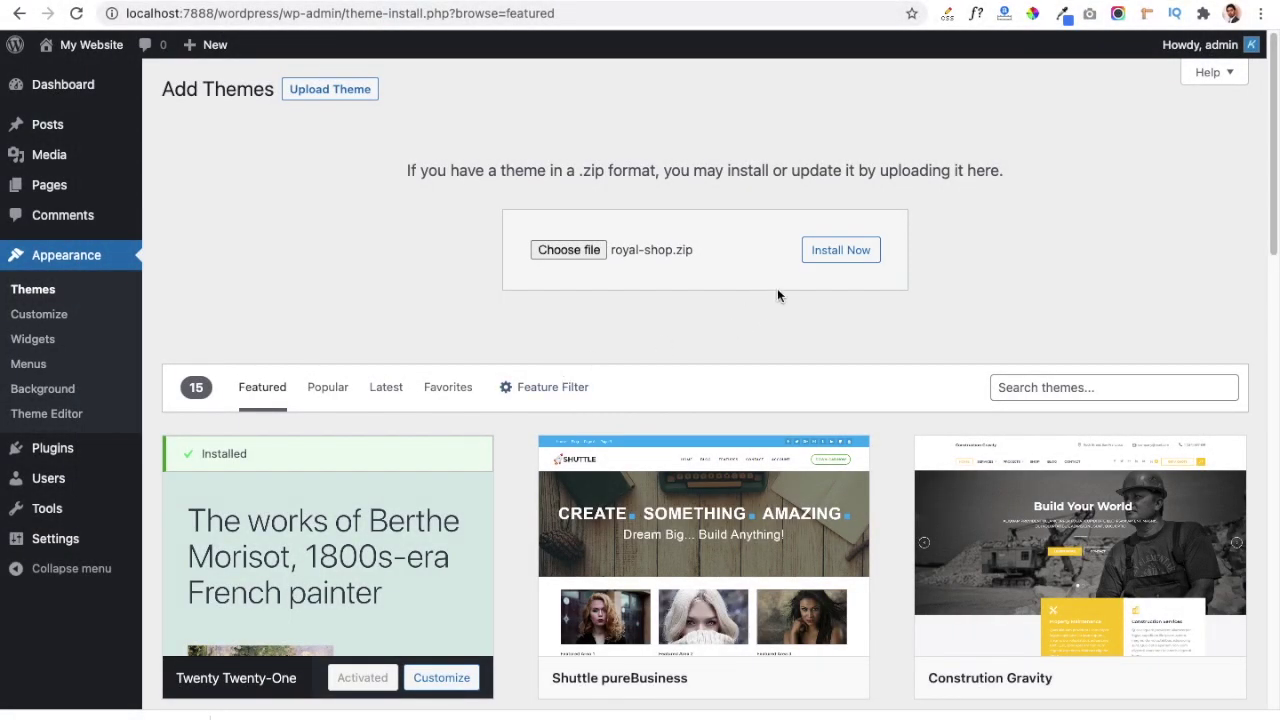
click(838, 248)
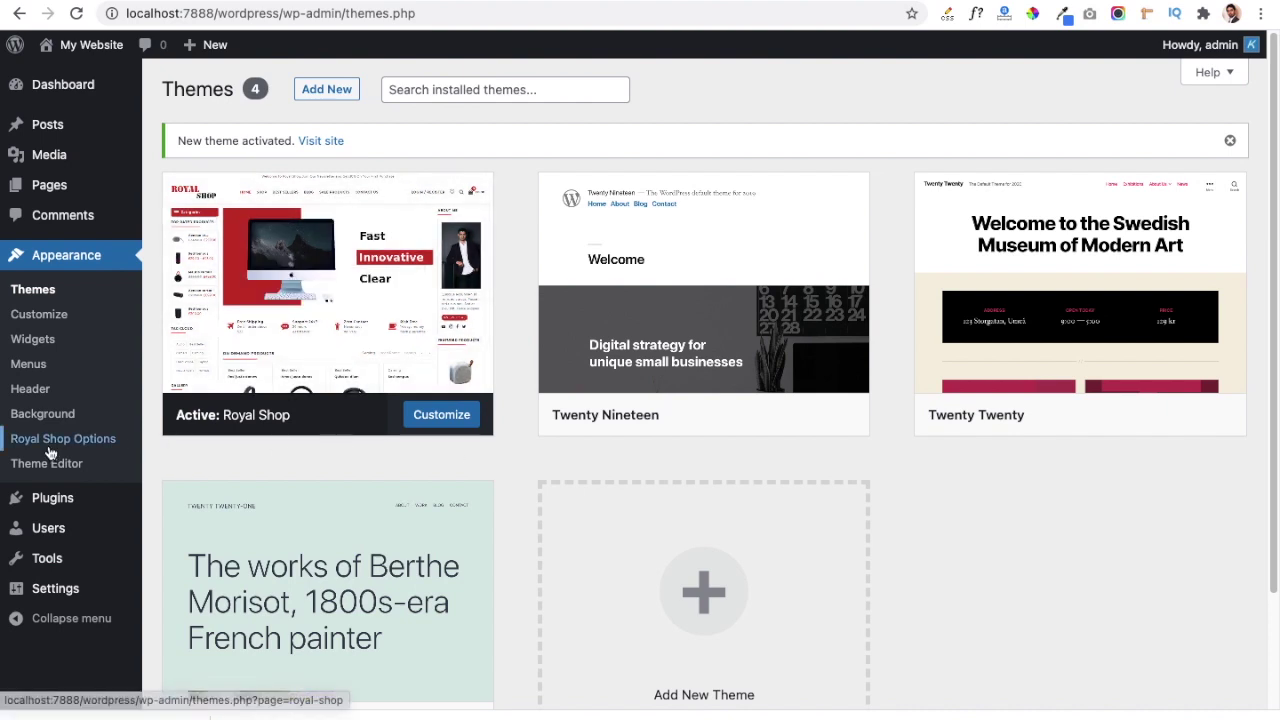
Open Appearance > Royal Shop Options to view the recommended plugins list
click(50, 446)
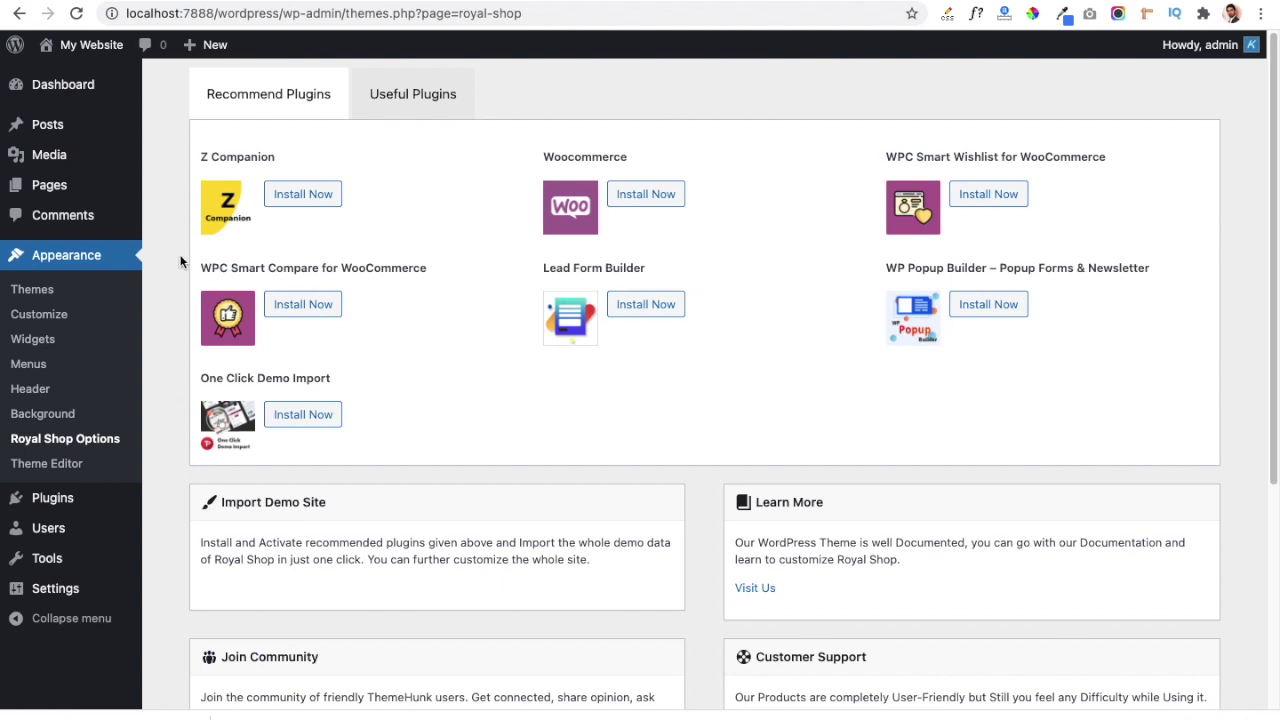
Install Z Companion, Woocommerce, WPC Smart Wishlist, WPC Smart Compare and One Click Demo Import, then open the demo library
click(291, 205)
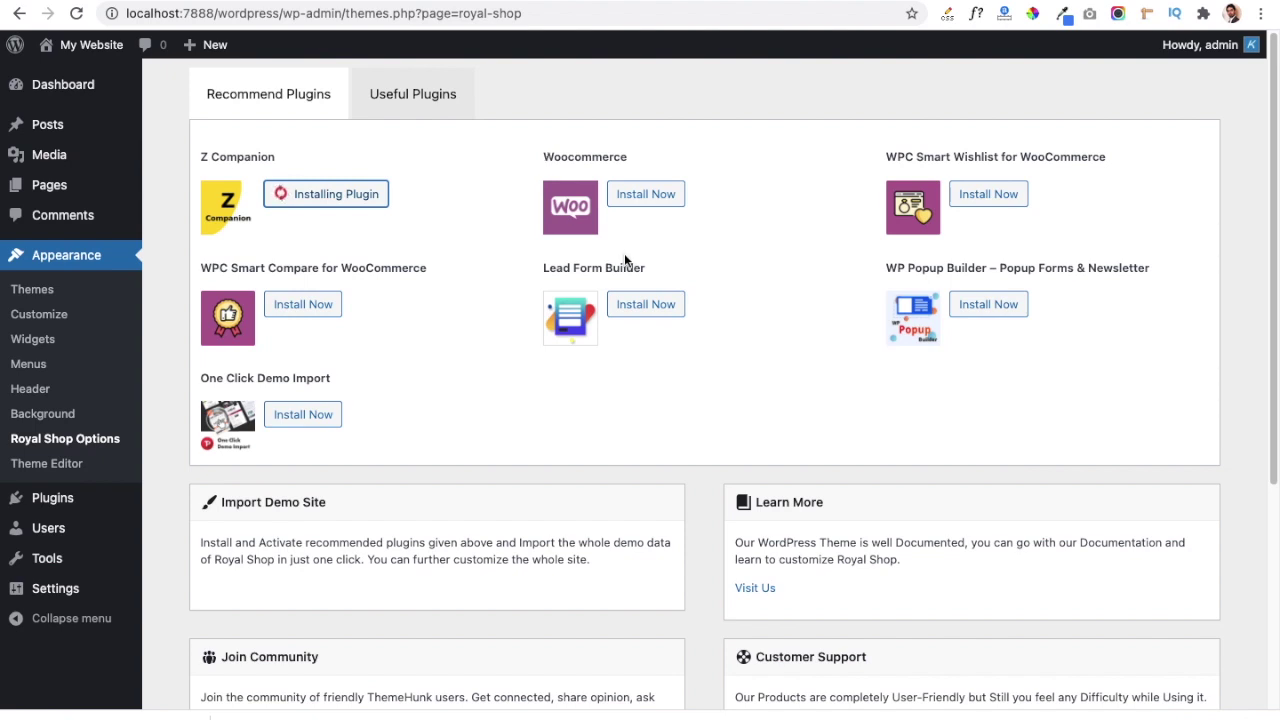
click(630, 200)
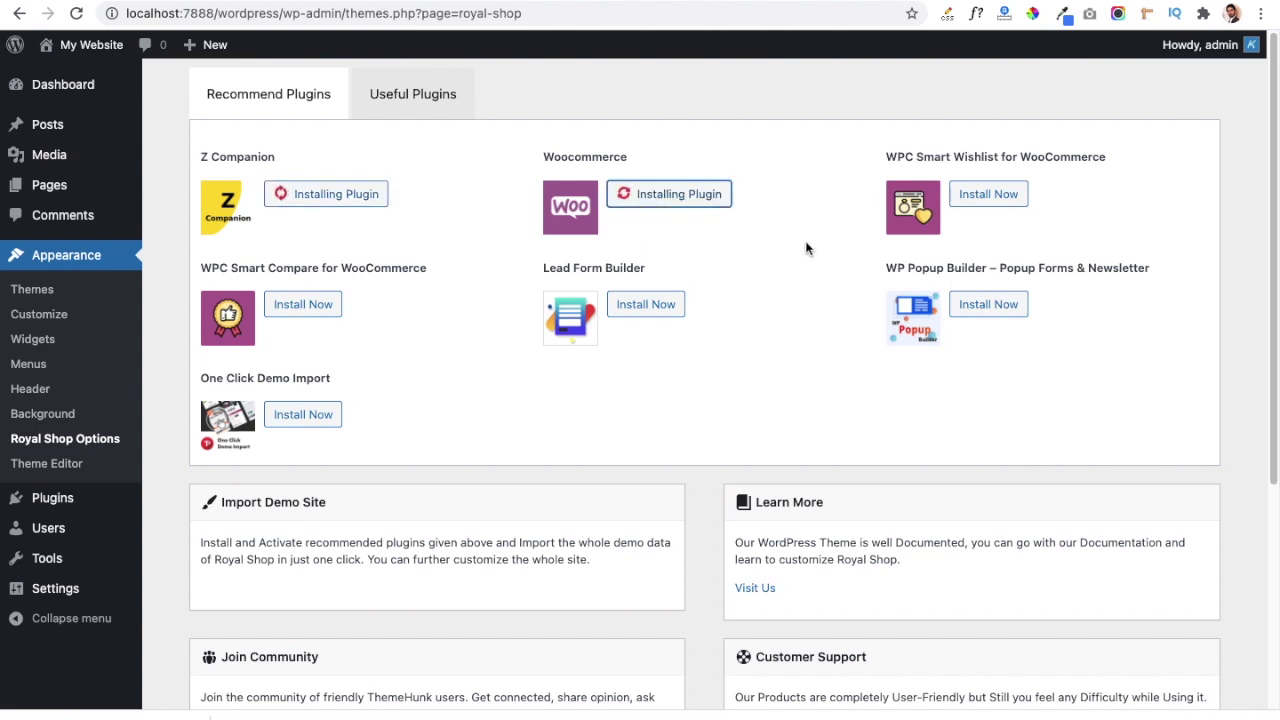
click(988, 200)
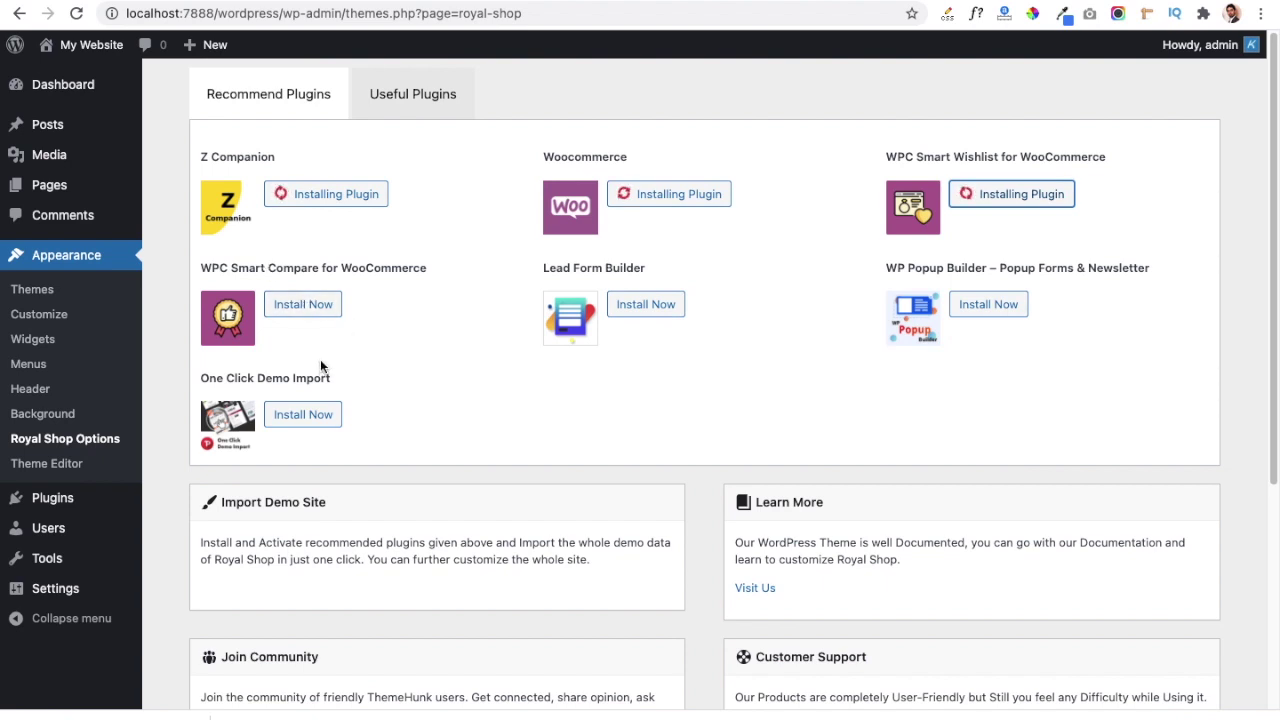
click(303, 306)
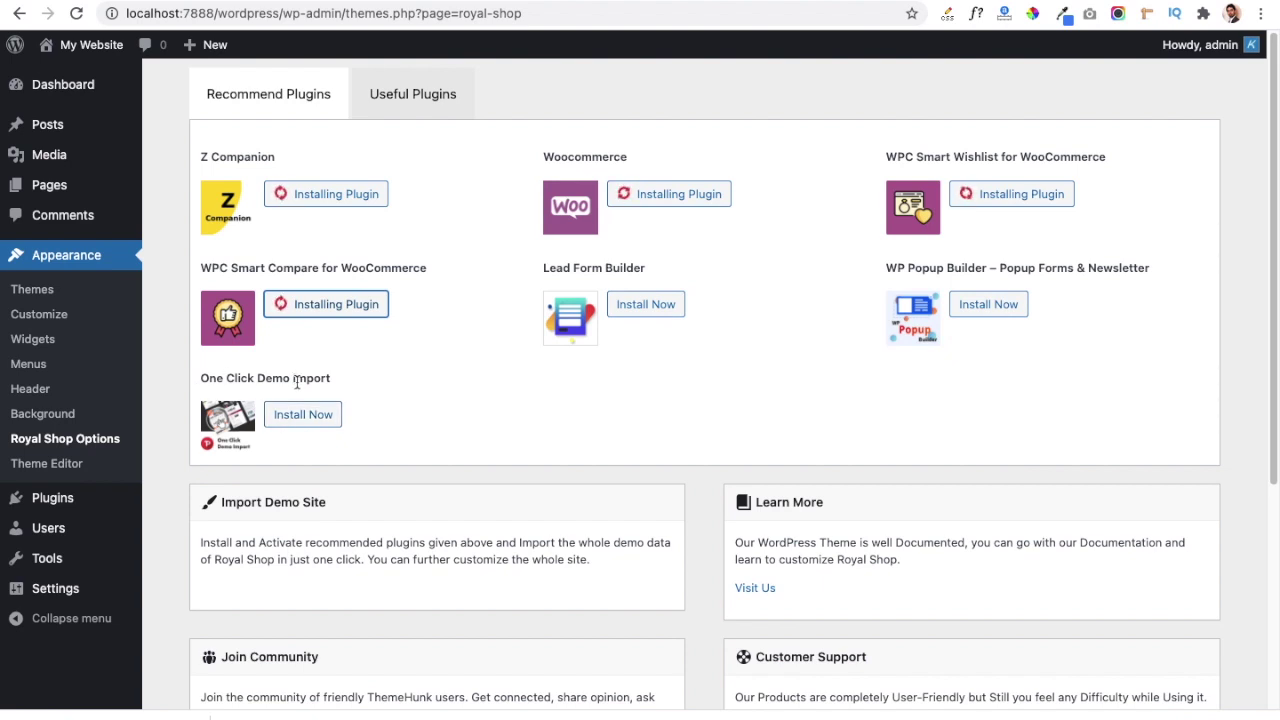
click(299, 415)
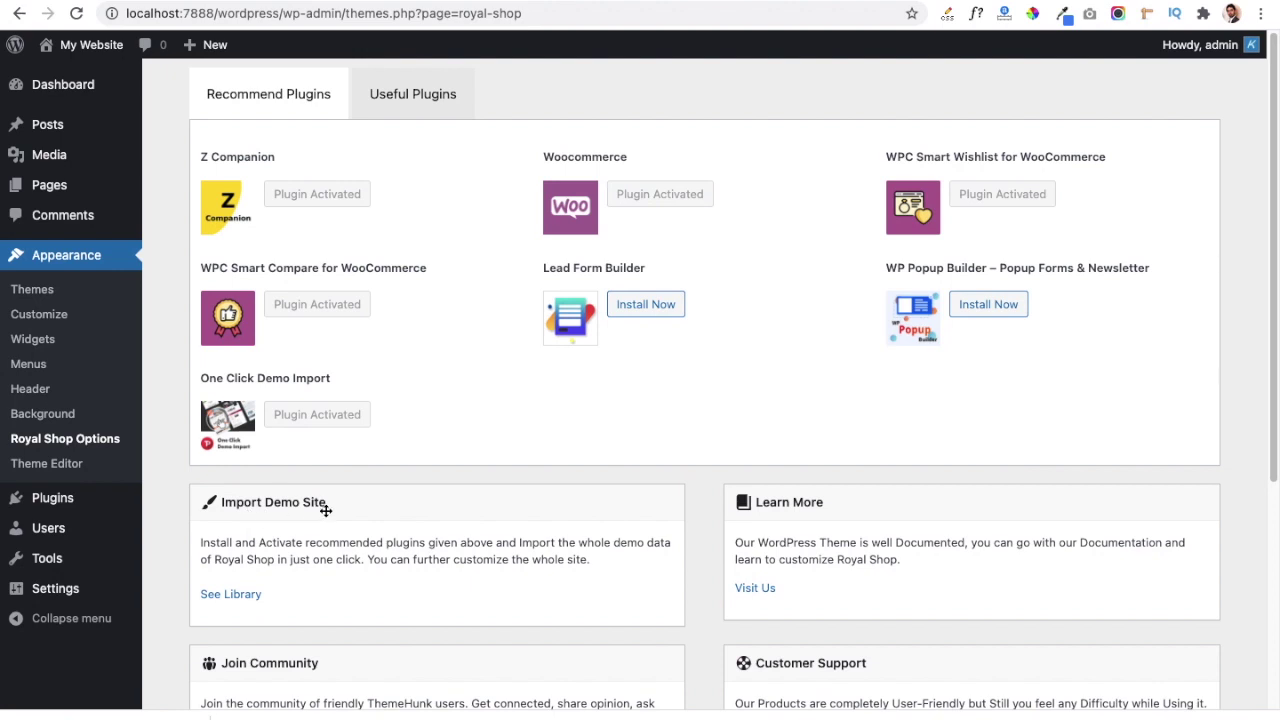
click(236, 602)
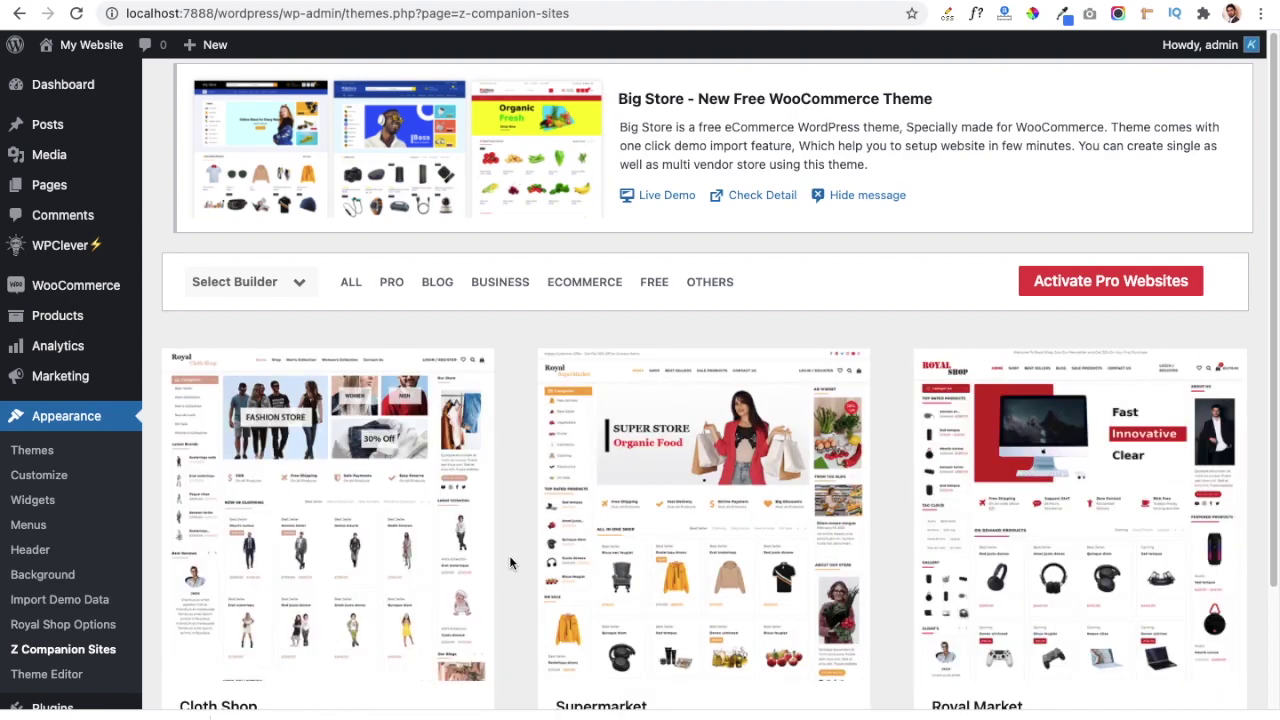
Preview the Cloth Shop demo from the Z Companion Sites library
scroll(514, 547, down, 3)
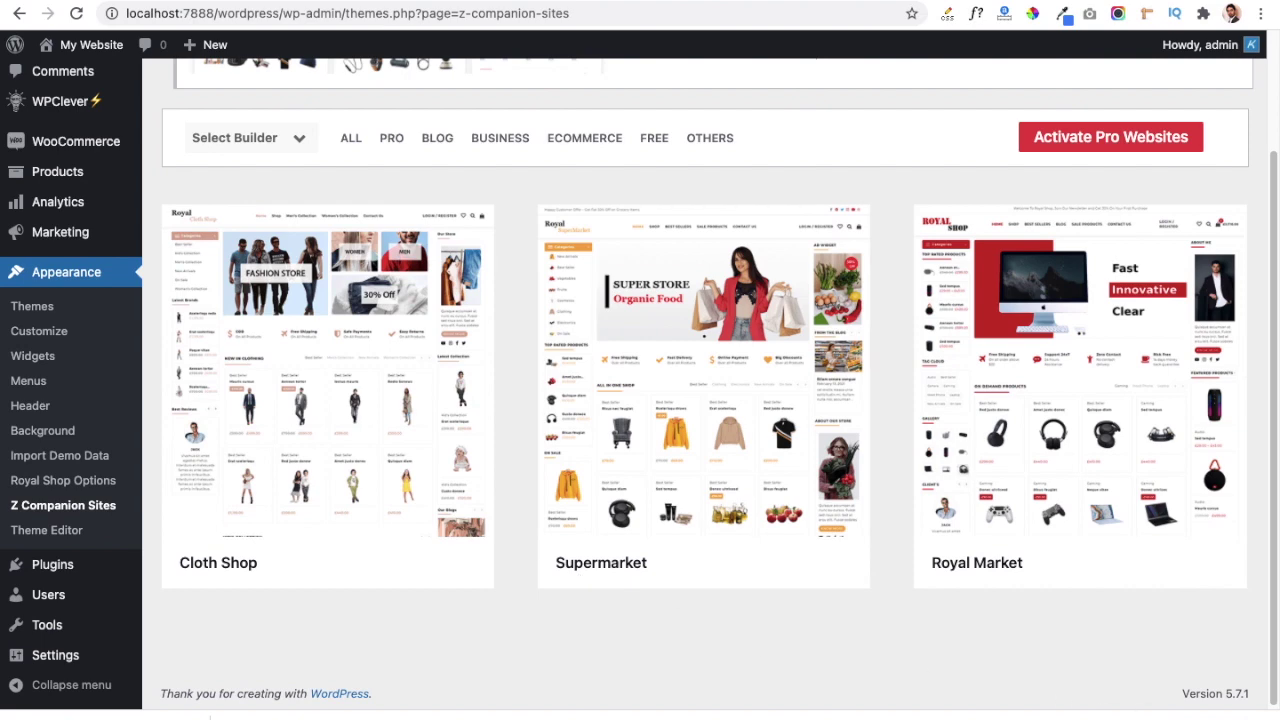
scroll(786, 600, up, 1)
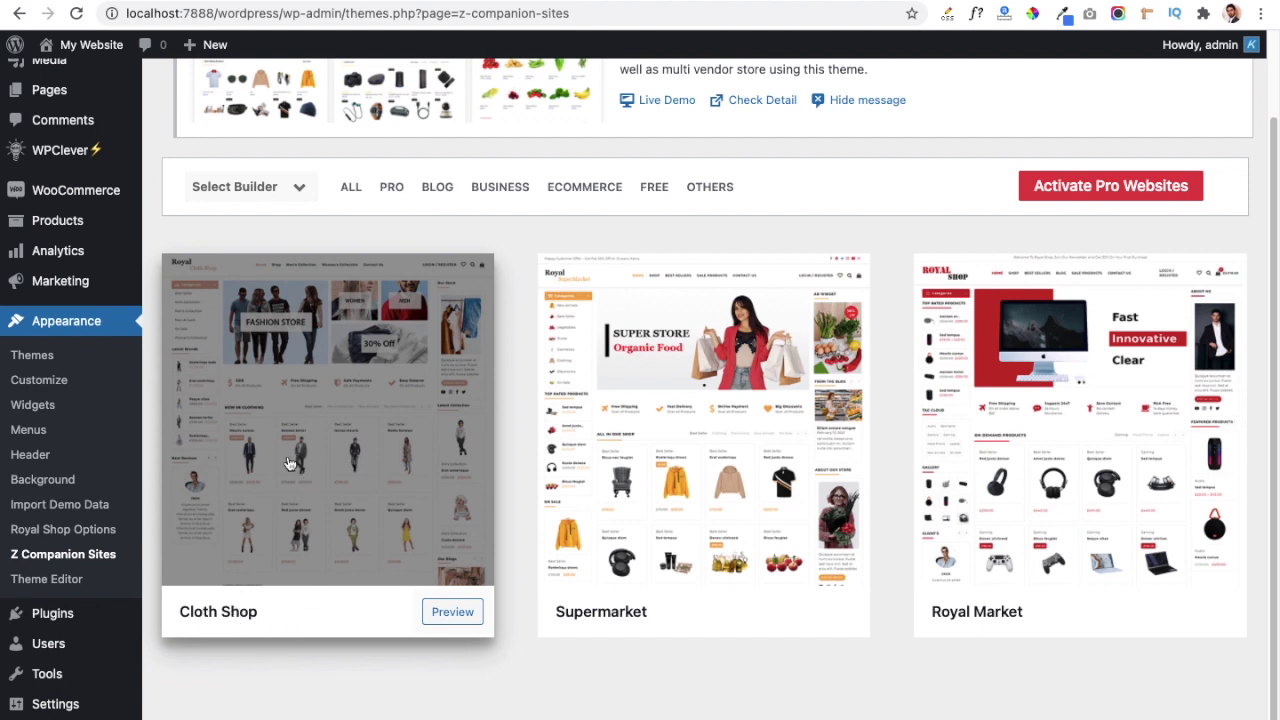
click(452, 613)
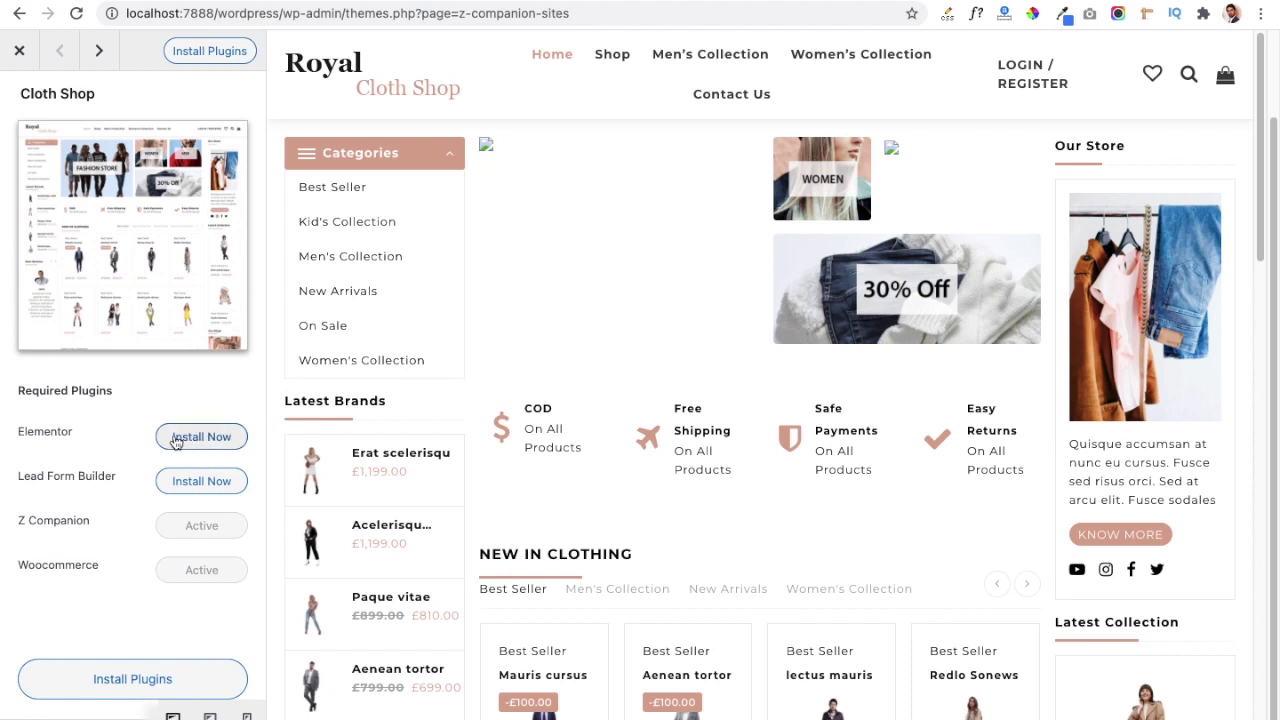
Install and activate Elementor and Lead Form Builder for the Cloth Shop demo
click(203, 447)
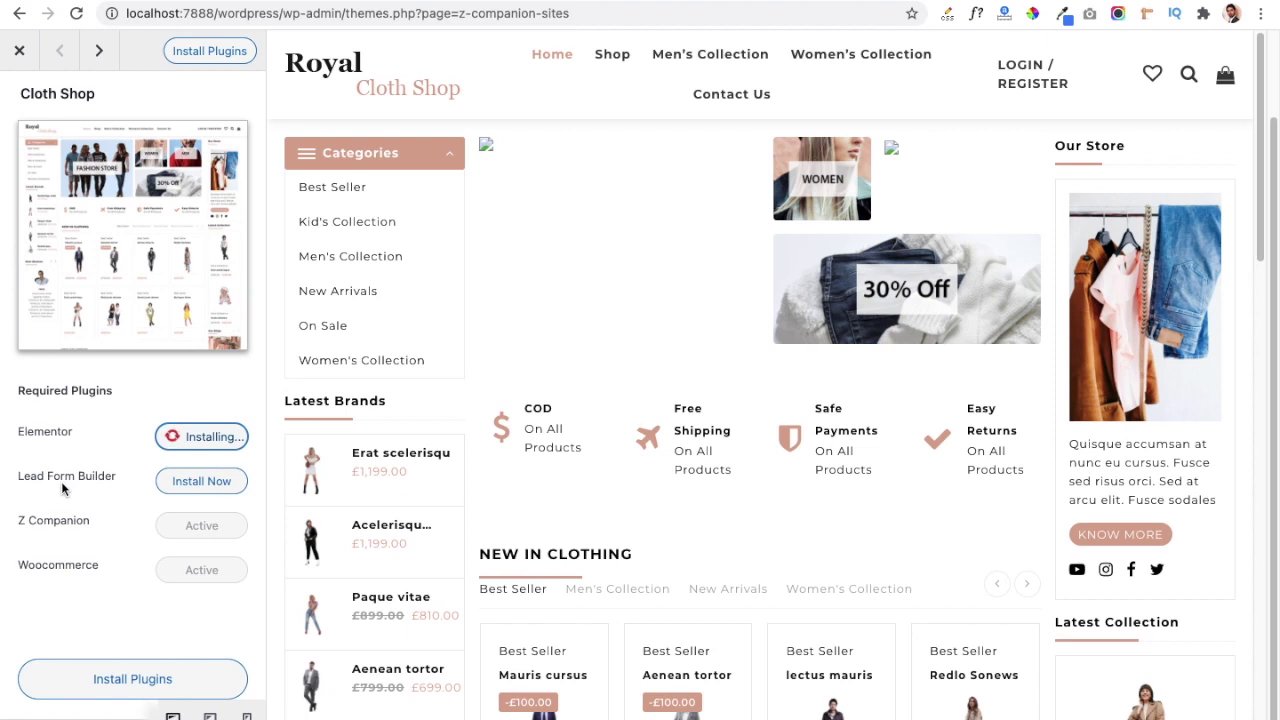
click(224, 490)
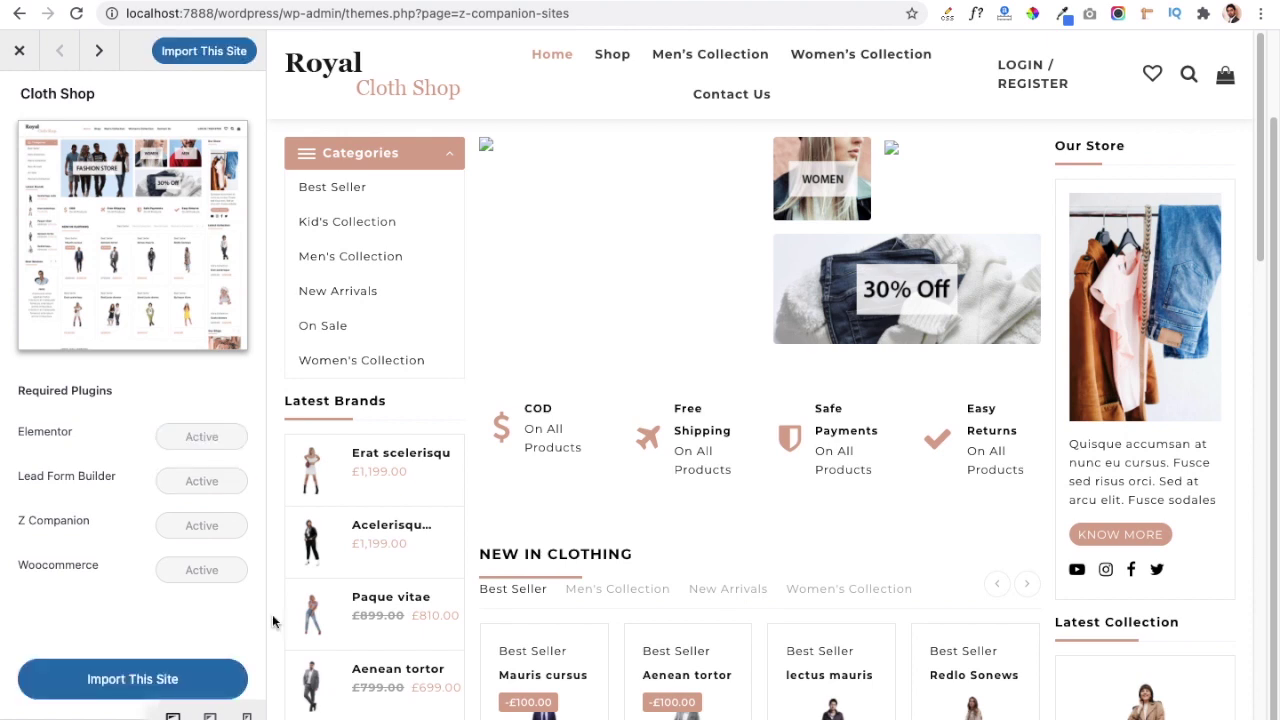
Import the Cloth Shop demo site, confirming the import prompt
click(93, 680)
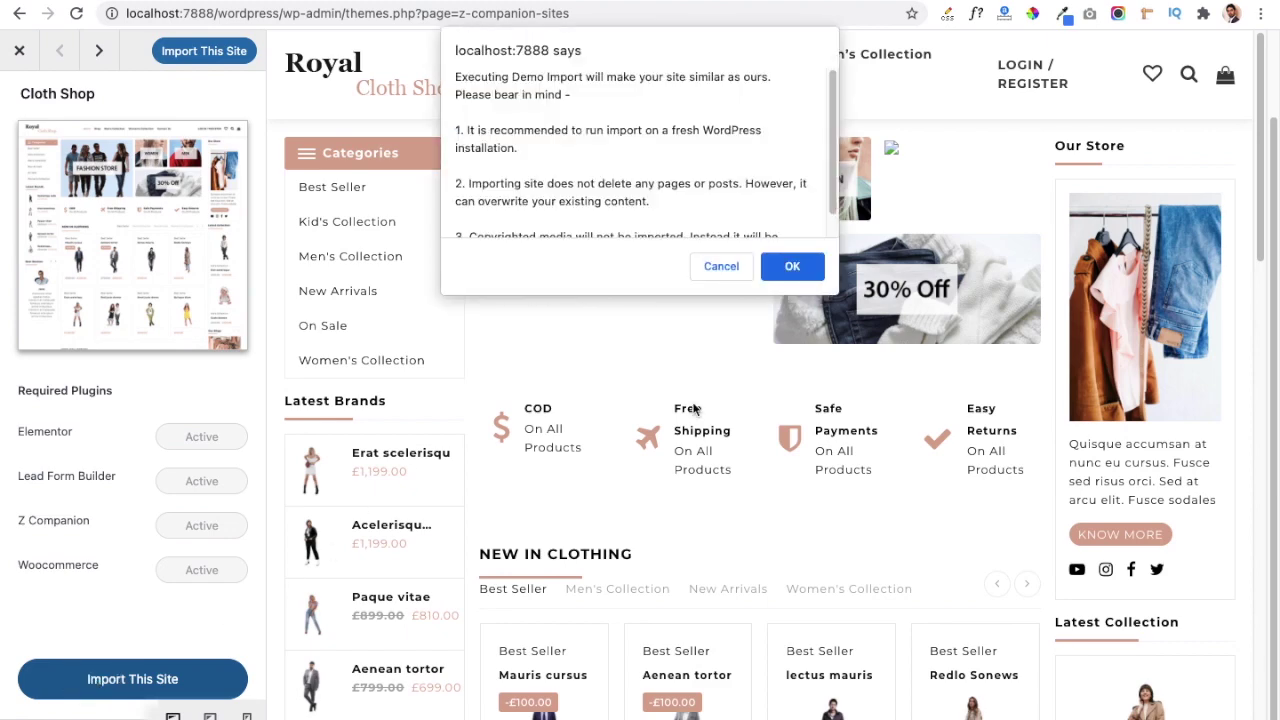
click(790, 267)
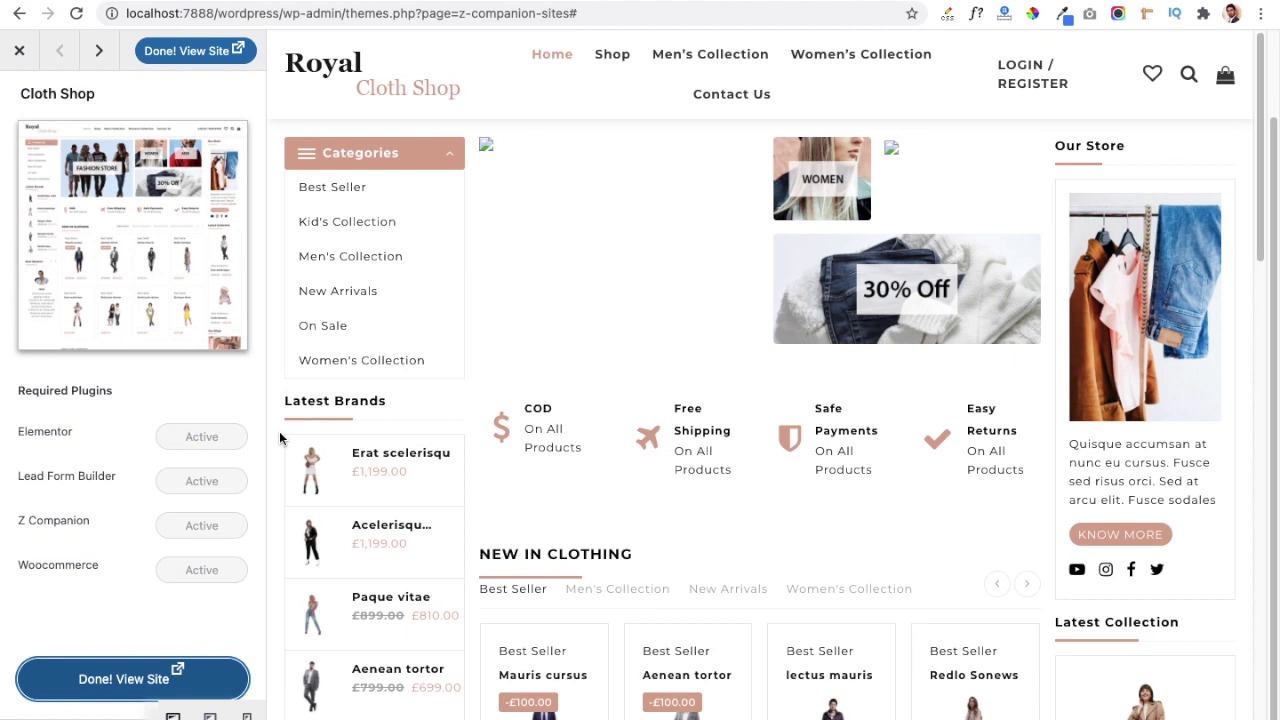
View the front end showing the Royal Cloth Shop homepage with its Fashion Store banner
click(110, 688)
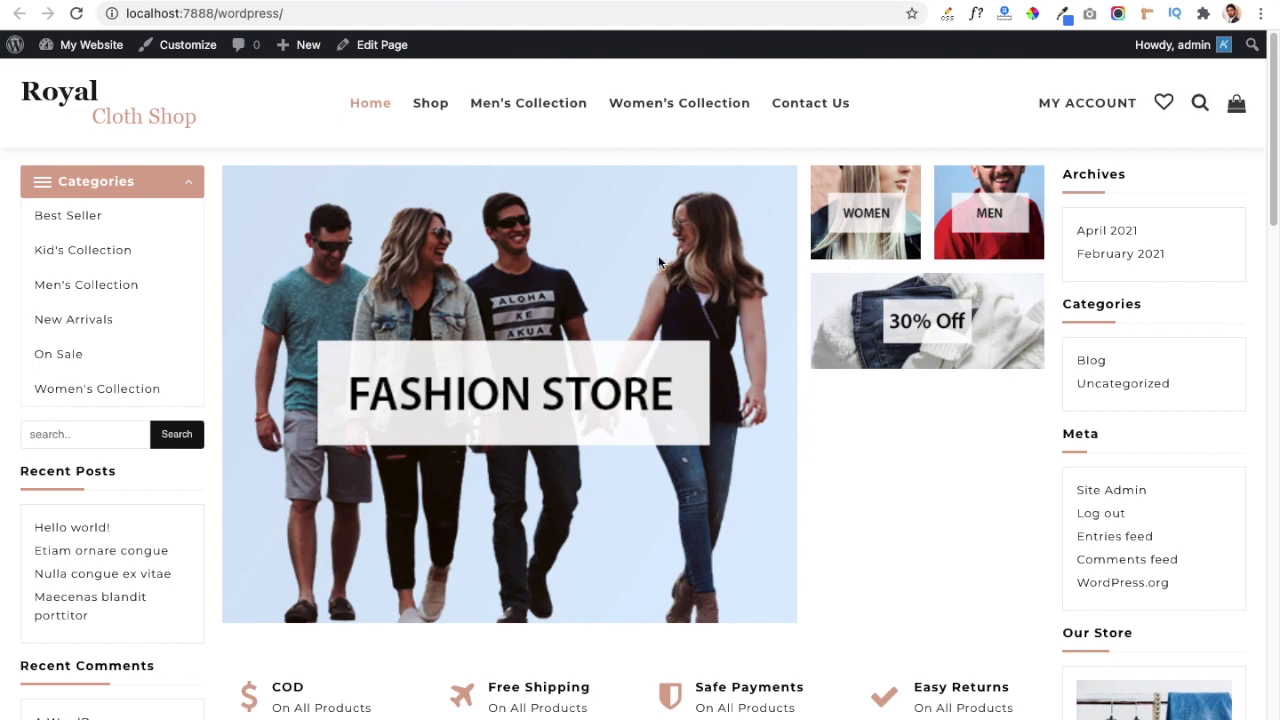
scroll(506, 345, down, 3)
Highlight the COD and Free Shipping headings on the homepage
scroll(497, 345, down, 5)
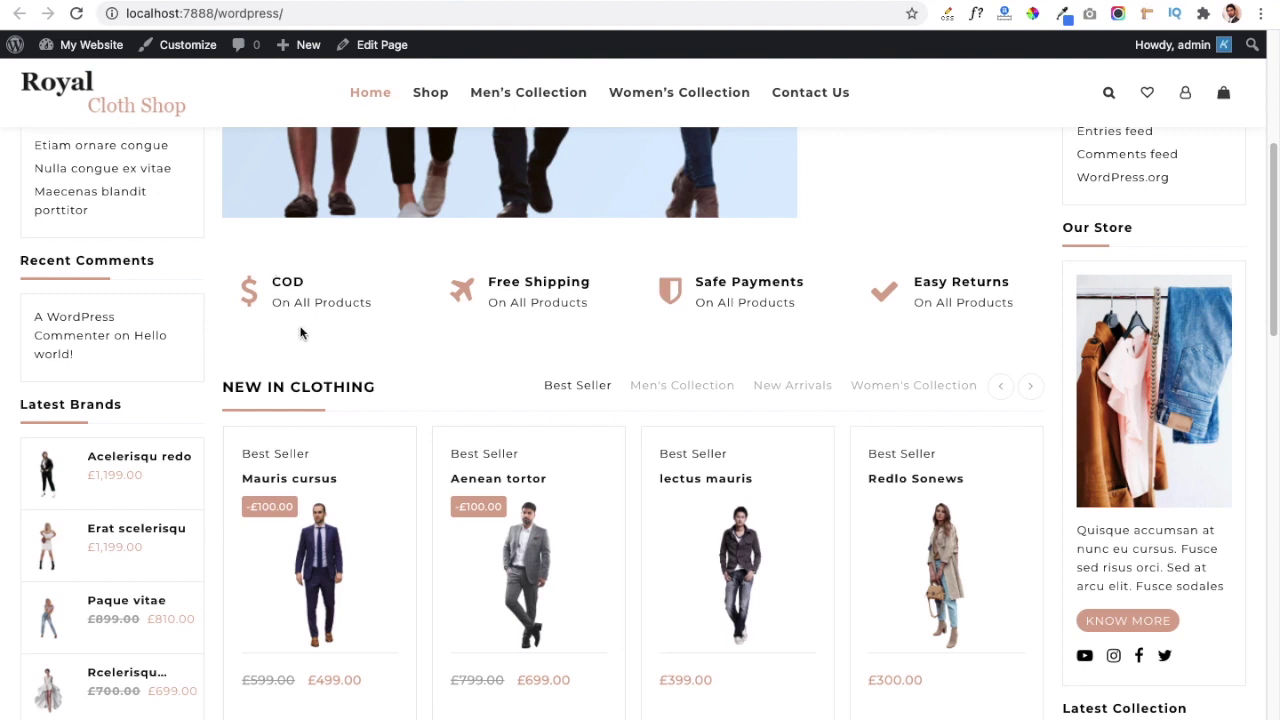
drag(273, 283, 305, 284)
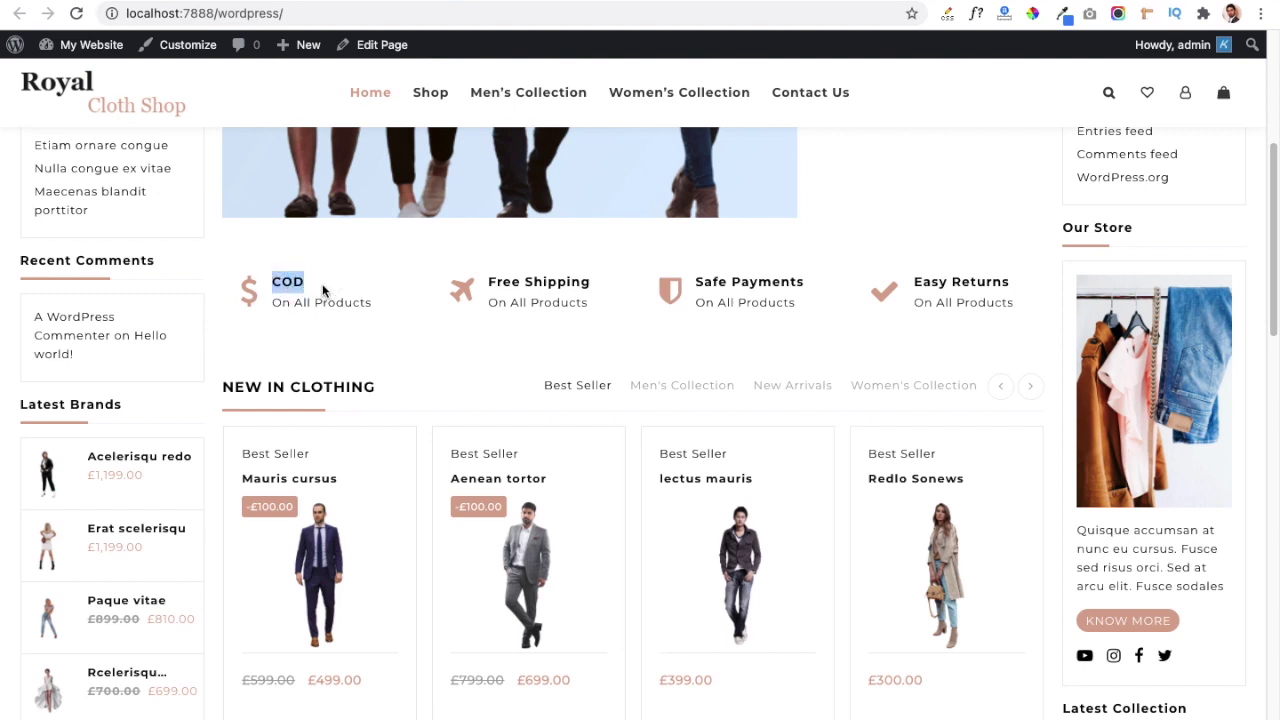
click(323, 289)
drag(489, 283, 596, 286)
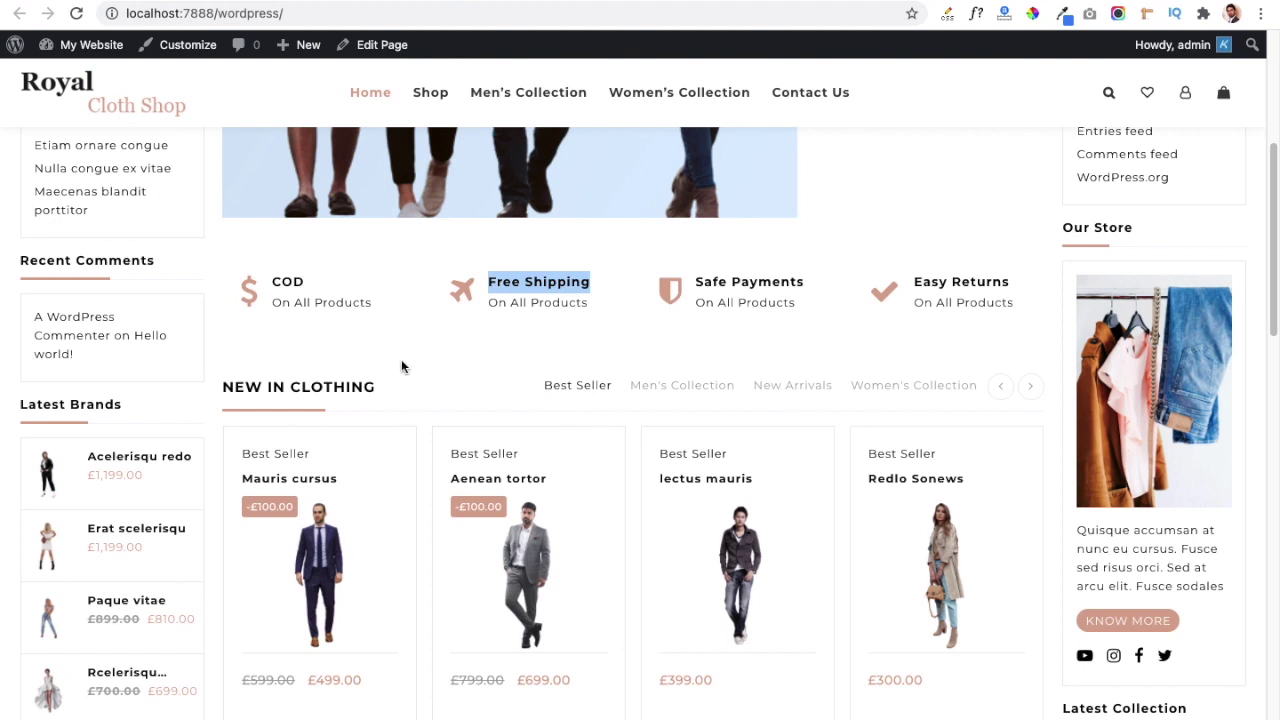
Advance the New in Clothing products to Aenean tortor and scroll down to the Kid's Collection
scroll(401, 366, down, 1)
scroll(401, 366, down, 1)
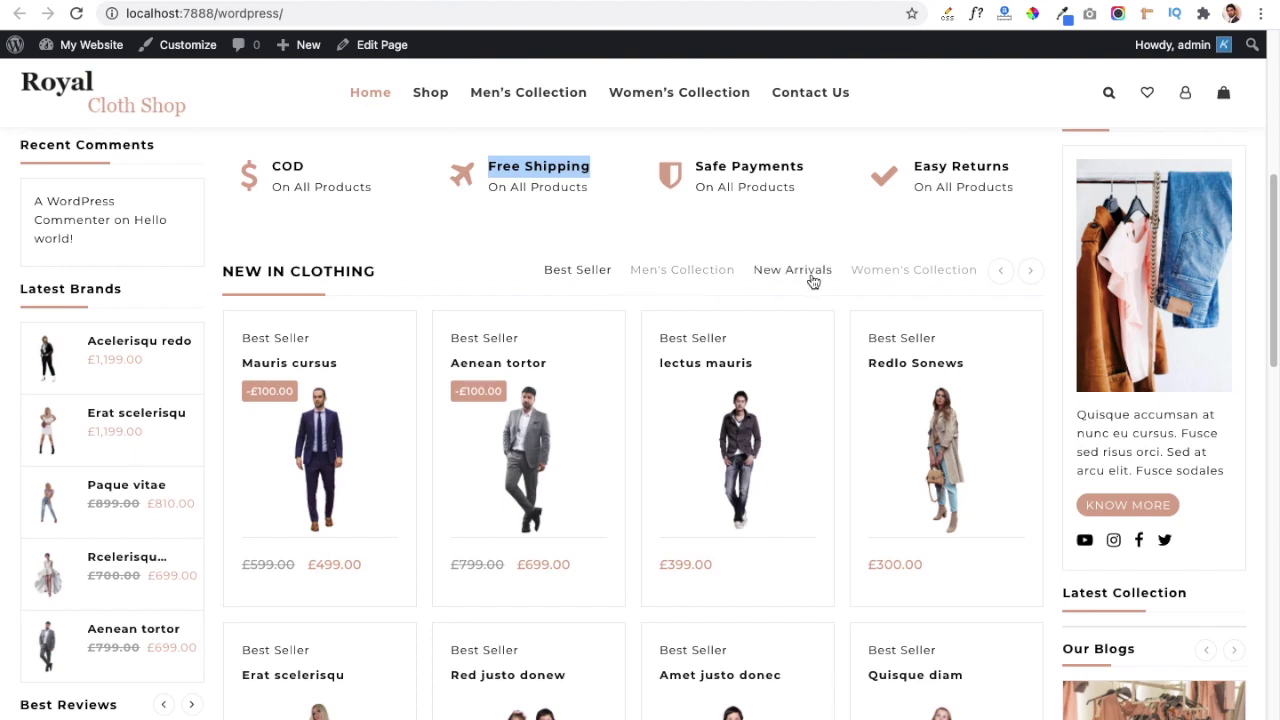
click(1031, 271)
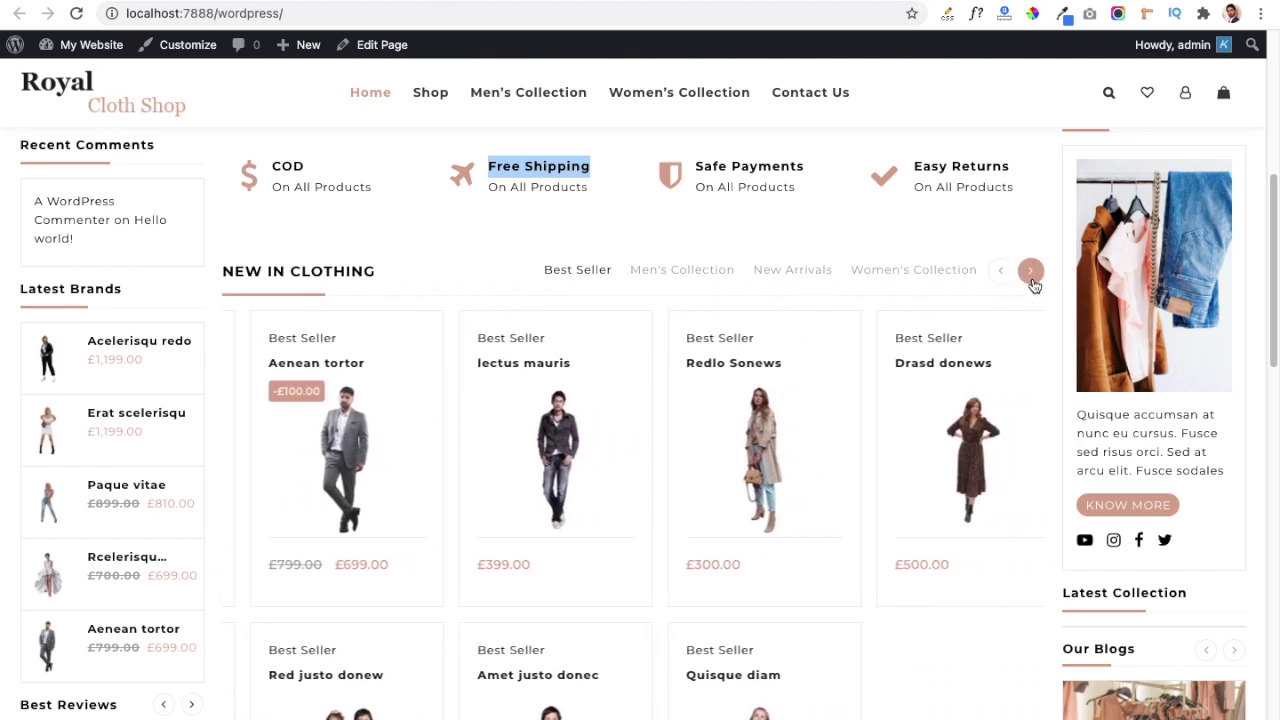
scroll(631, 391, down, 5)
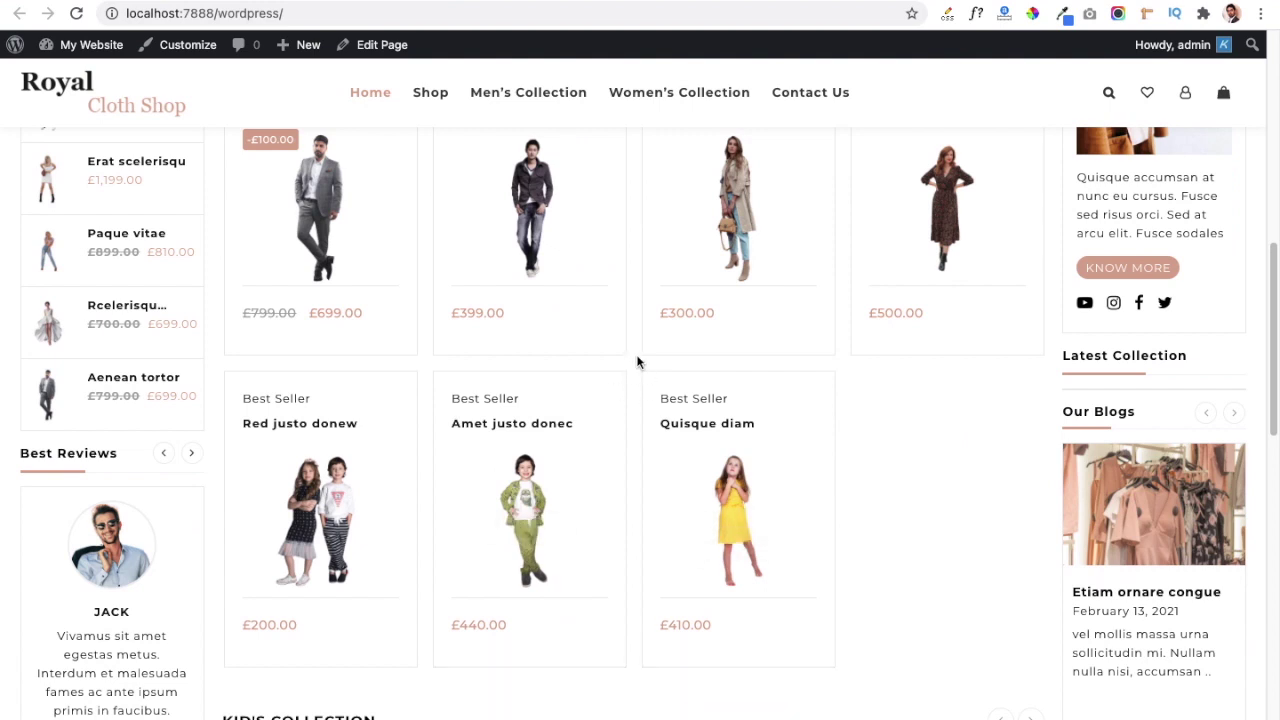
scroll(638, 362, down, 4)
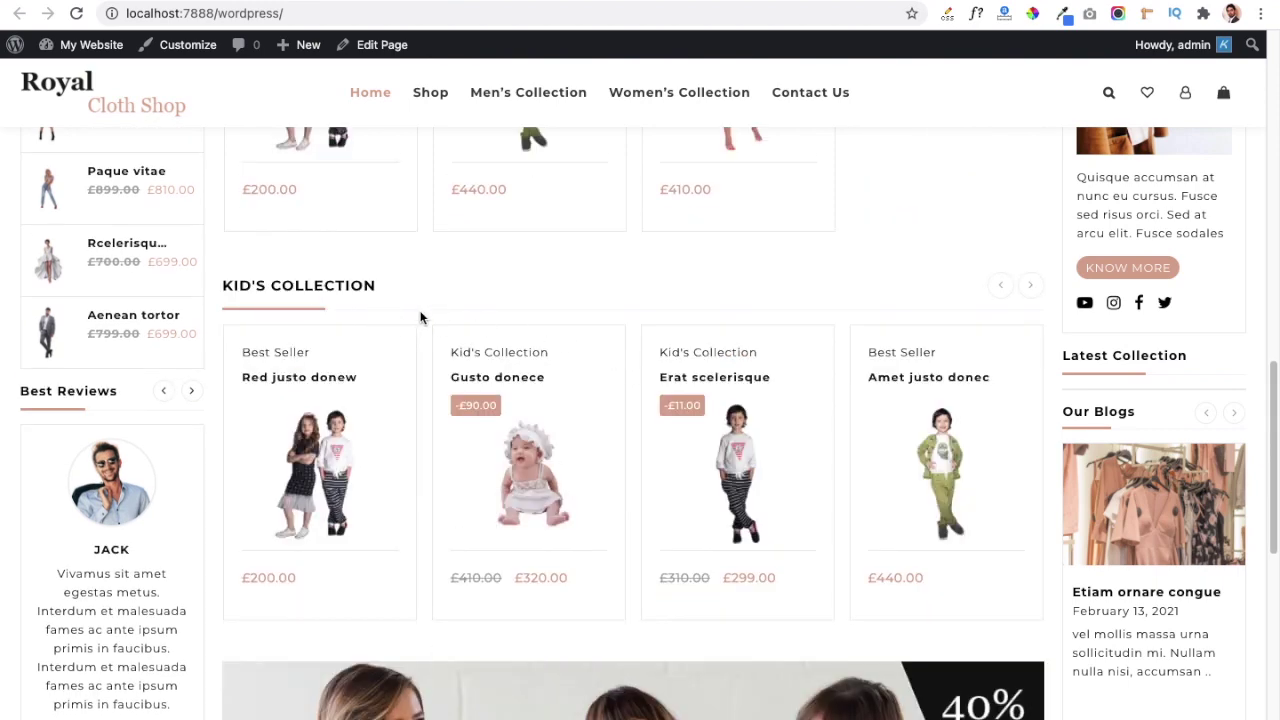
Advance Kid's Collection one product to Gusto donece, then view the On Sale, brands and footer sections
click(1030, 285)
scroll(596, 412, down, 5)
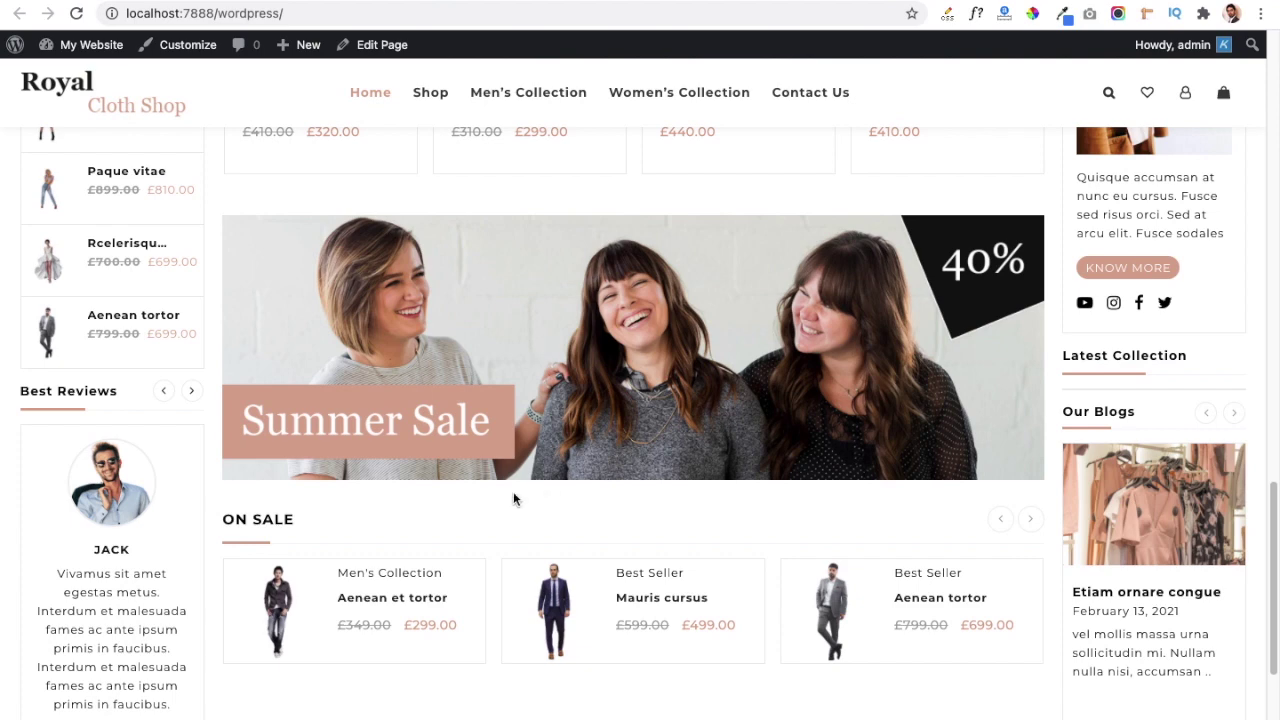
scroll(477, 517, down, 5)
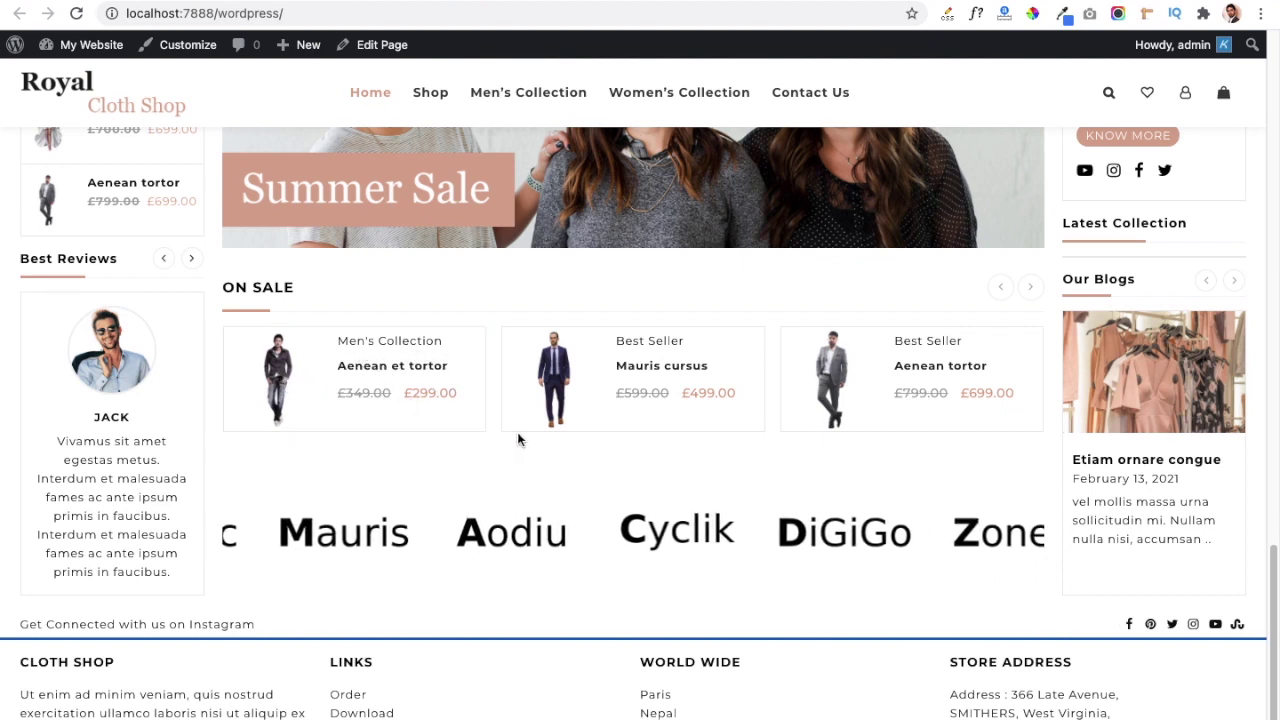
scroll(491, 423, down, 1)
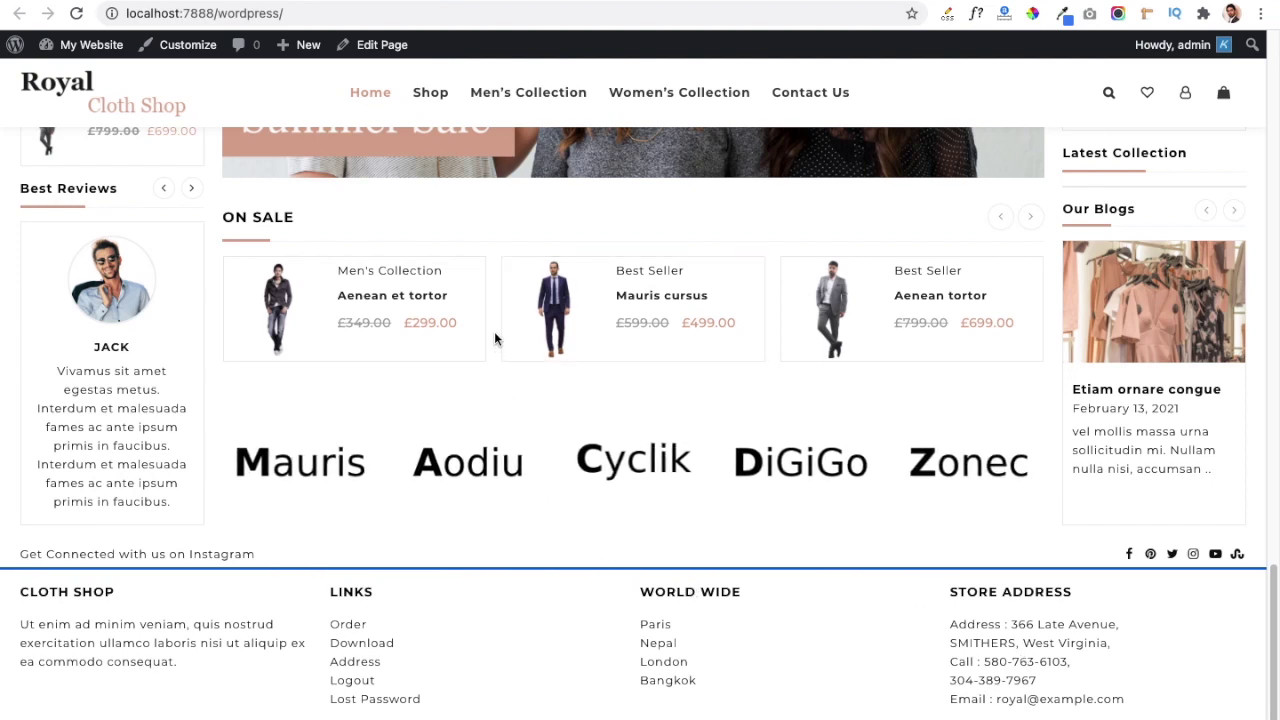
Return up the homepage from the store-address footer toward the top
scroll(494, 340, up, 2)
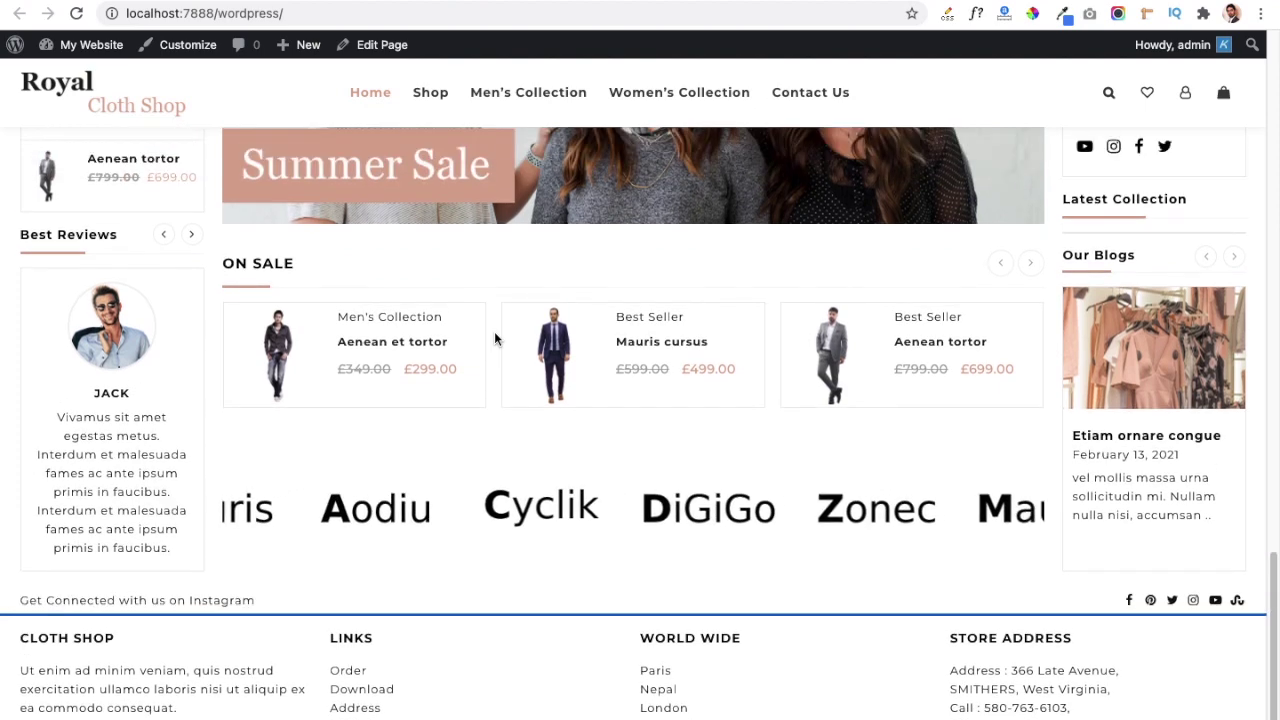
scroll(490, 386, up, 6)
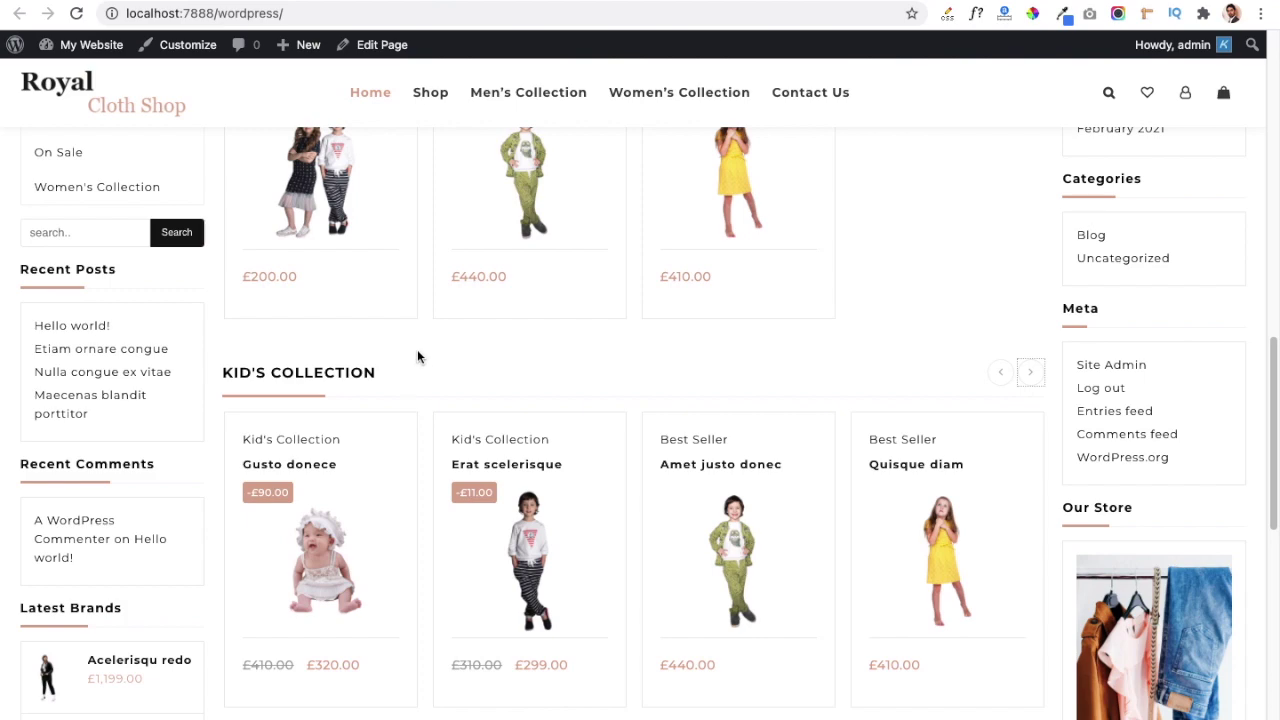
scroll(426, 349, up, 1)
scroll(426, 349, up, 6)
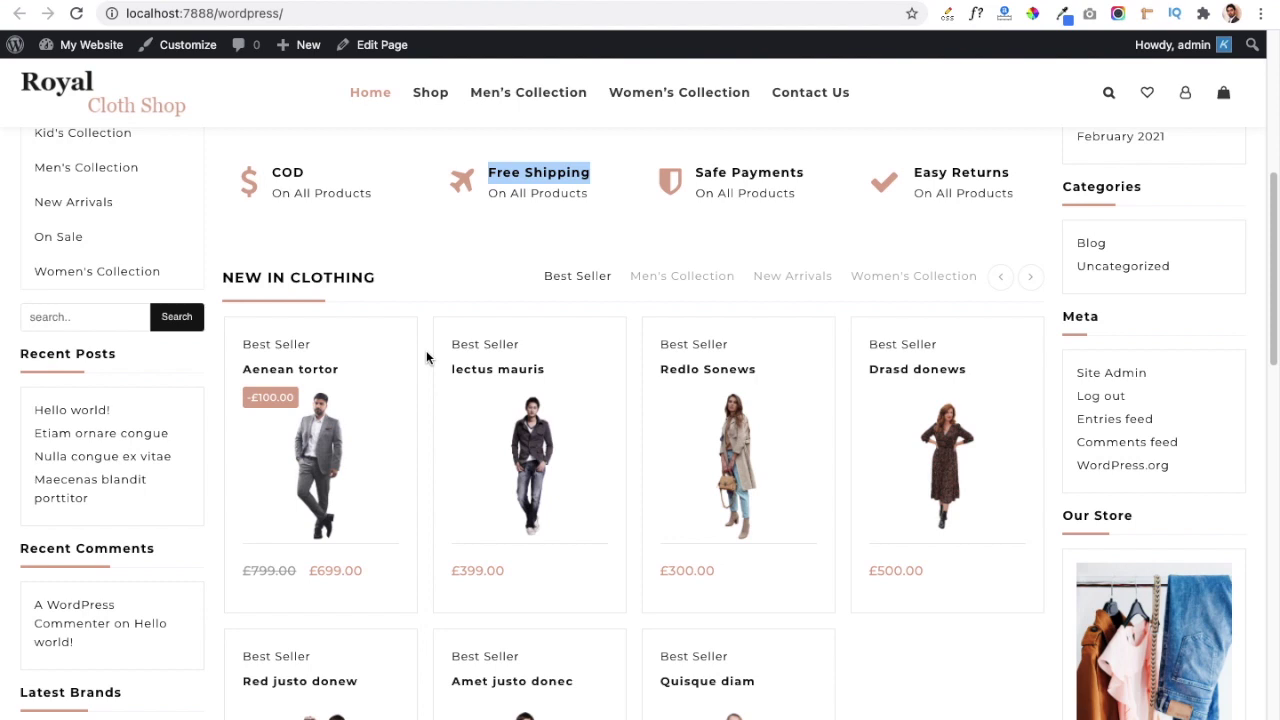
click(426, 350)
mouse_move(414, 356)
scroll(424, 321, up, 3)
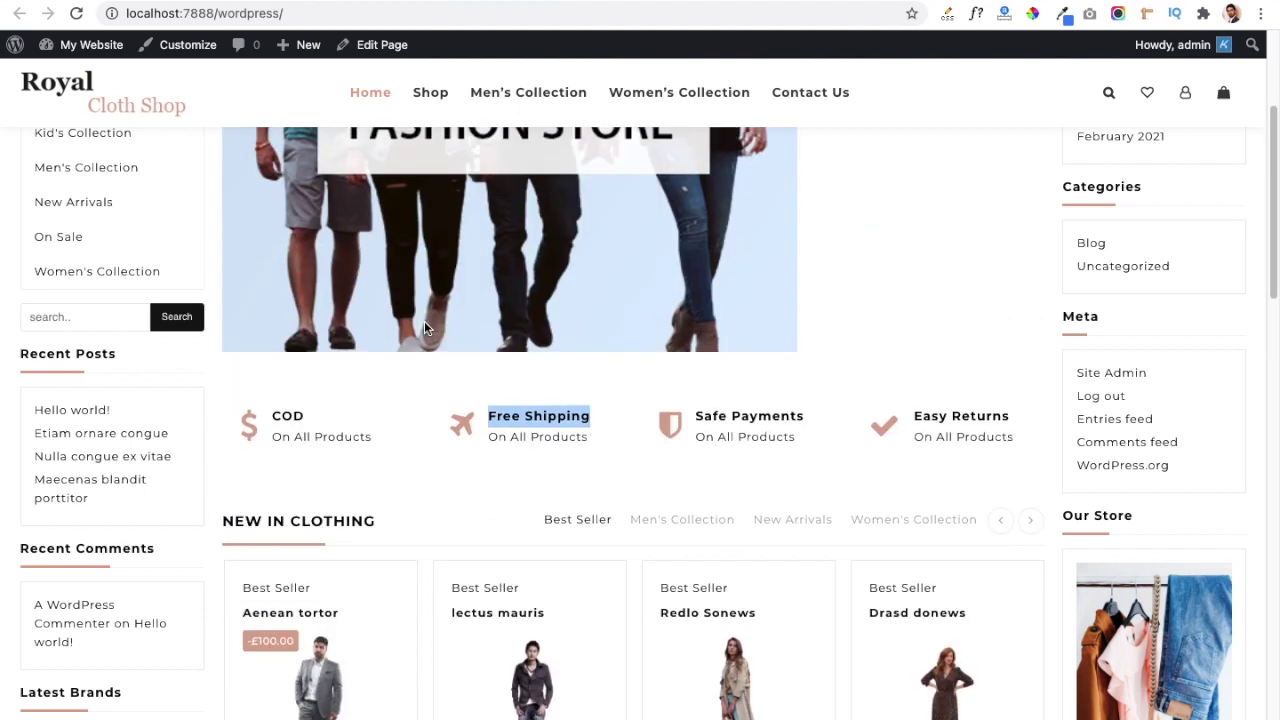